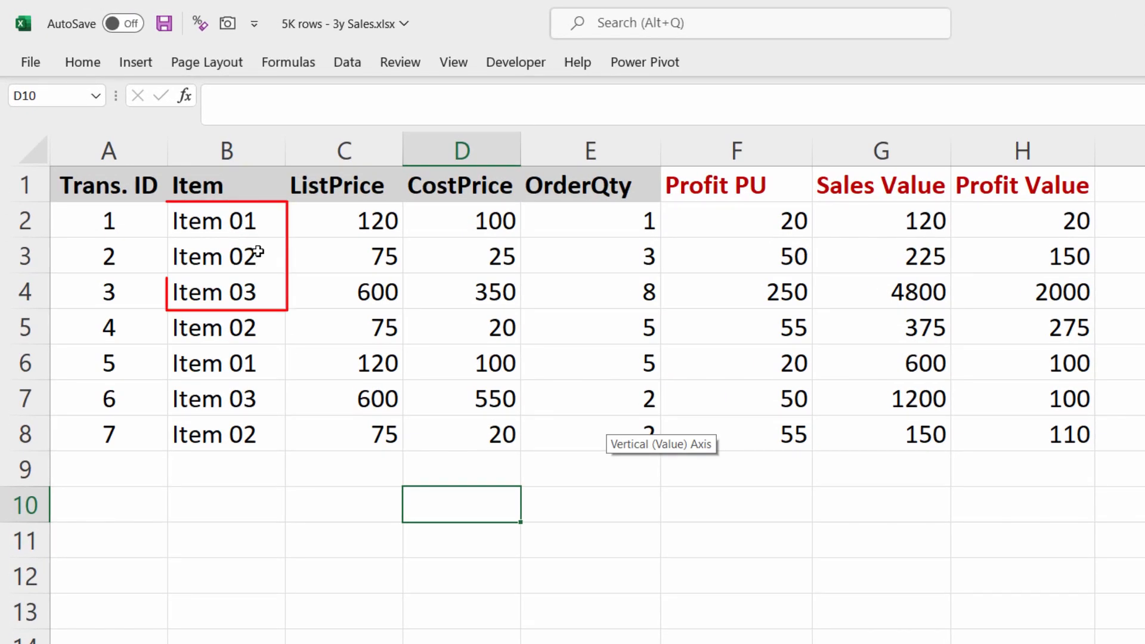
# Step: Examine the sales data columns, comparing list price, cost price, order quantity and the calculated profit columns
pyautogui.moveTo(255, 220); pyautogui.dragTo(239, 284)
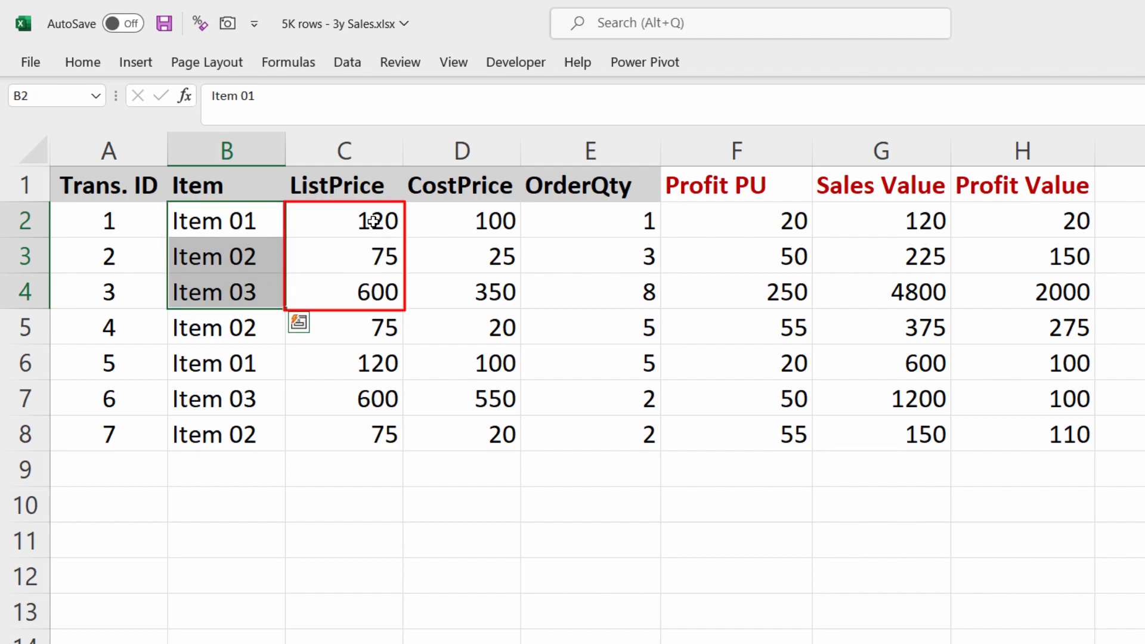
pyautogui.click(376, 225)
pyautogui.click(379, 257)
pyautogui.click(372, 297)
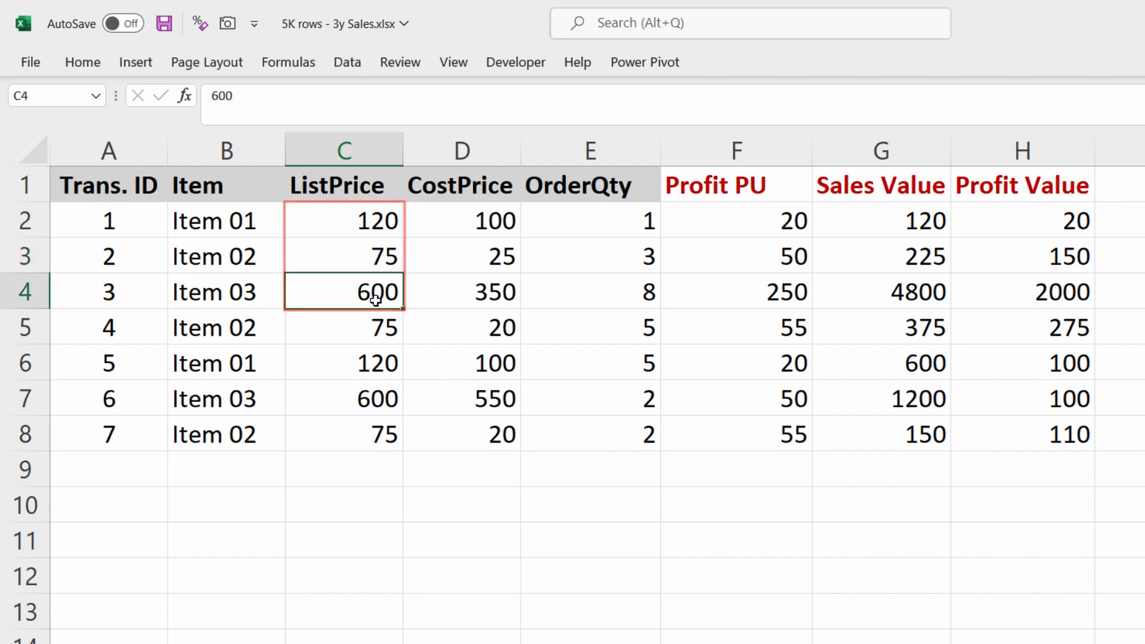
pyautogui.click(476, 289)
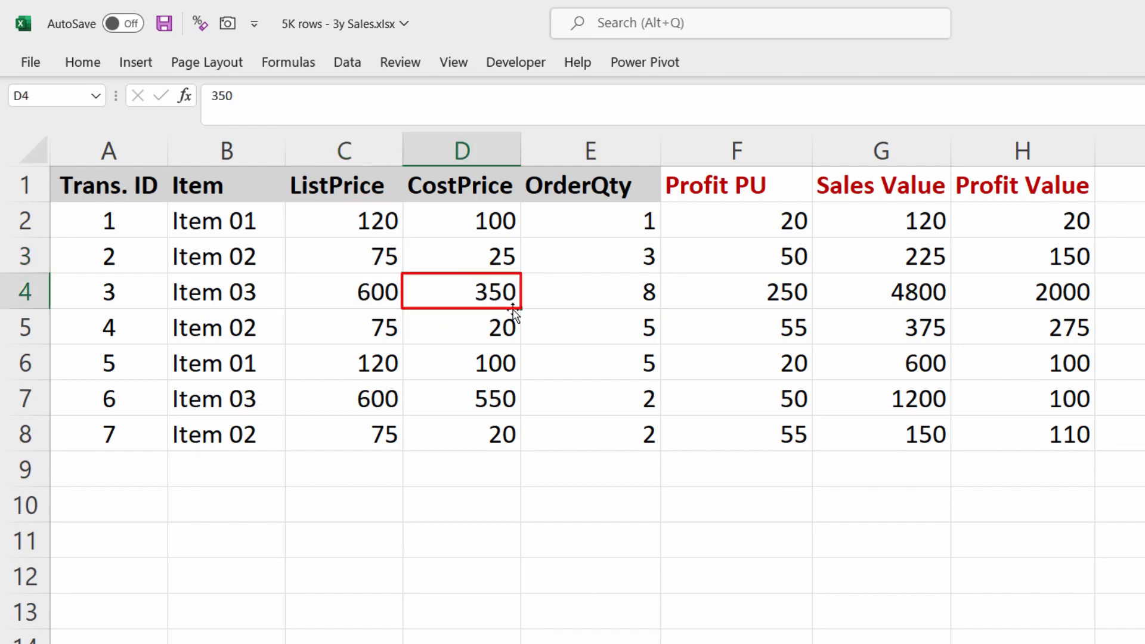
pyautogui.click(486, 397)
pyautogui.moveTo(499, 223); pyautogui.dragTo(483, 444)
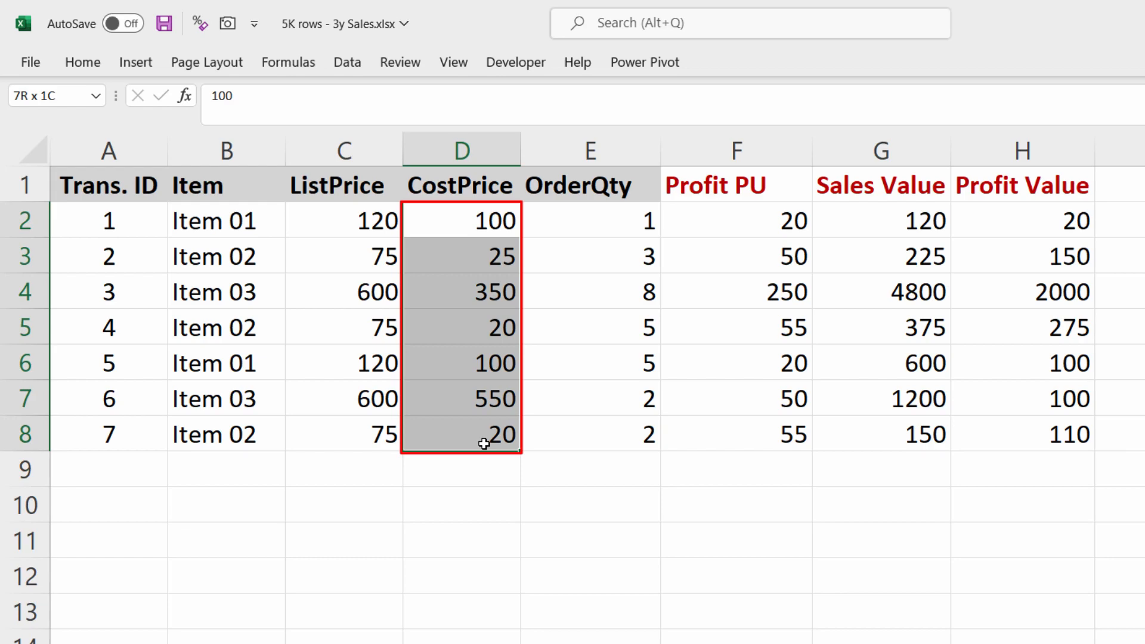
pyautogui.moveTo(600, 220); pyautogui.dragTo(604, 438)
pyautogui.moveTo(115, 221); pyautogui.dragTo(600, 220)
pyautogui.moveTo(113, 256); pyautogui.dragTo(627, 259)
pyautogui.click(627, 258)
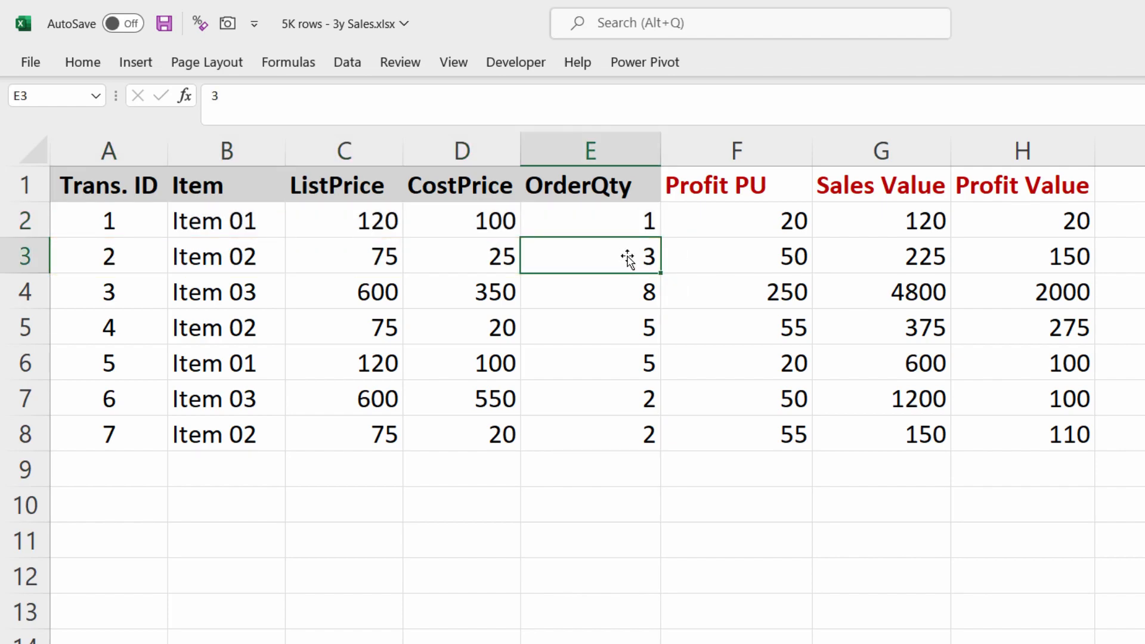
pyautogui.moveTo(772, 220); pyautogui.dragTo(1035, 427)
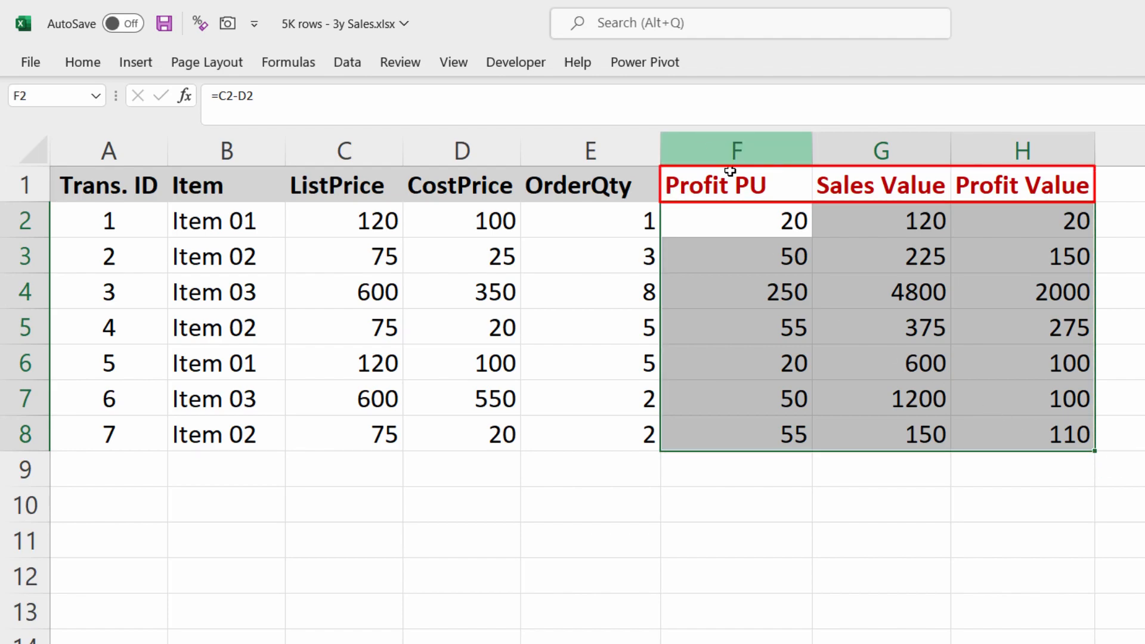
pyautogui.click(723, 172)
pyautogui.click(905, 185)
pyautogui.click(1007, 179)
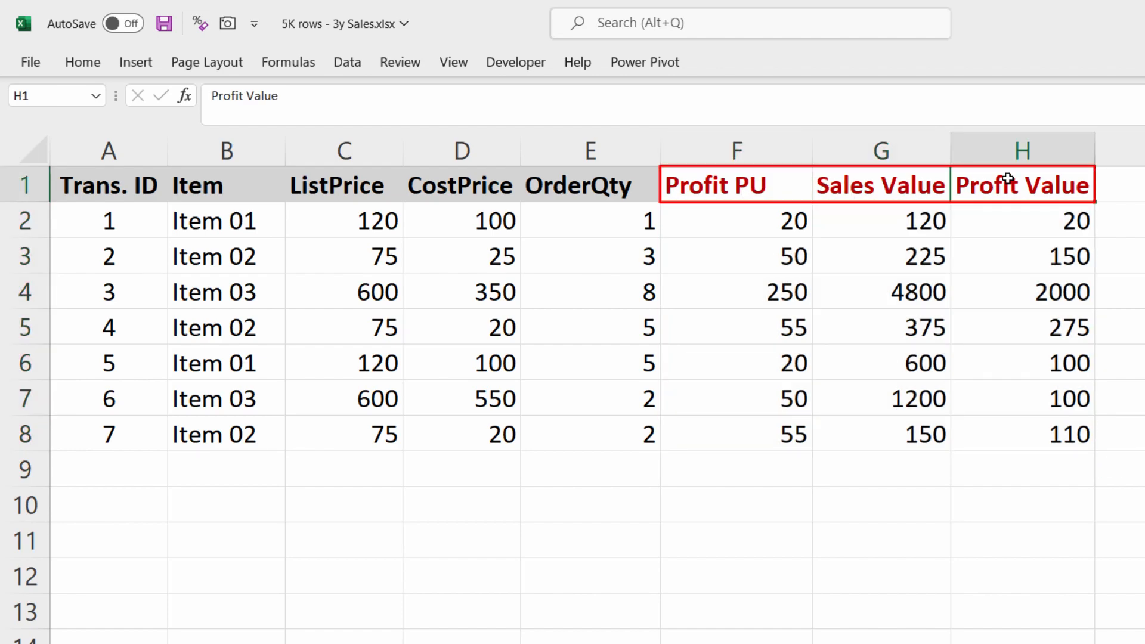
pyautogui.moveTo(781, 182); pyautogui.dragTo(1034, 421)
pyautogui.moveTo(137, 182); pyautogui.dragTo(577, 427)
pyautogui.click(582, 393)
# Step: Create a PivotTable from the whole data range on a new worksheet
pyautogui.hotkey('ctrl', 'a')
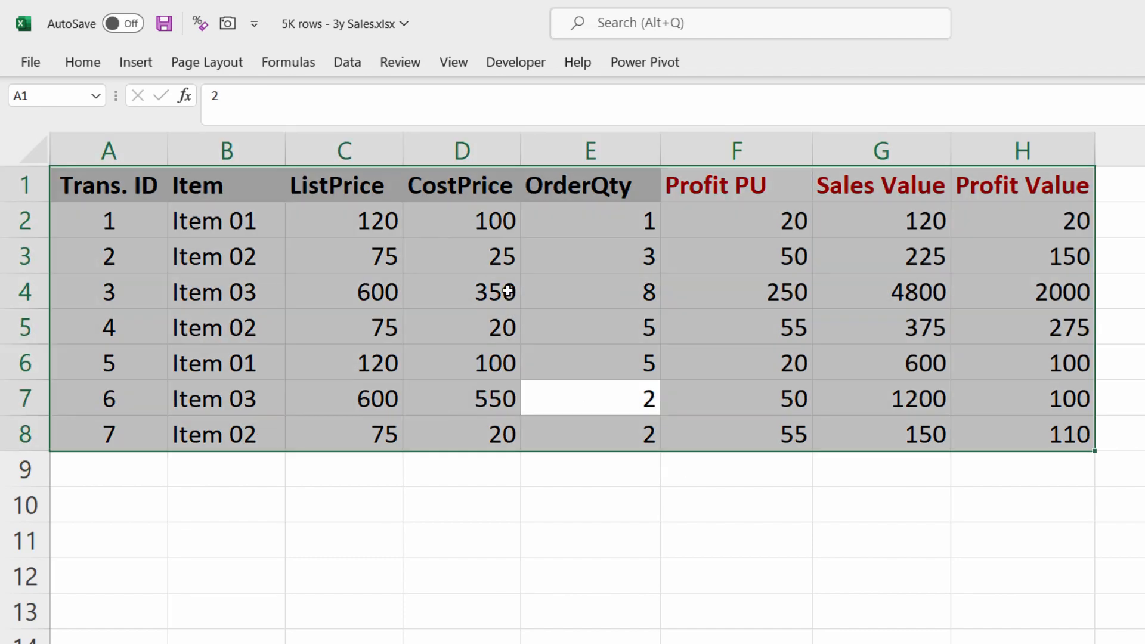
pyautogui.click(129, 60)
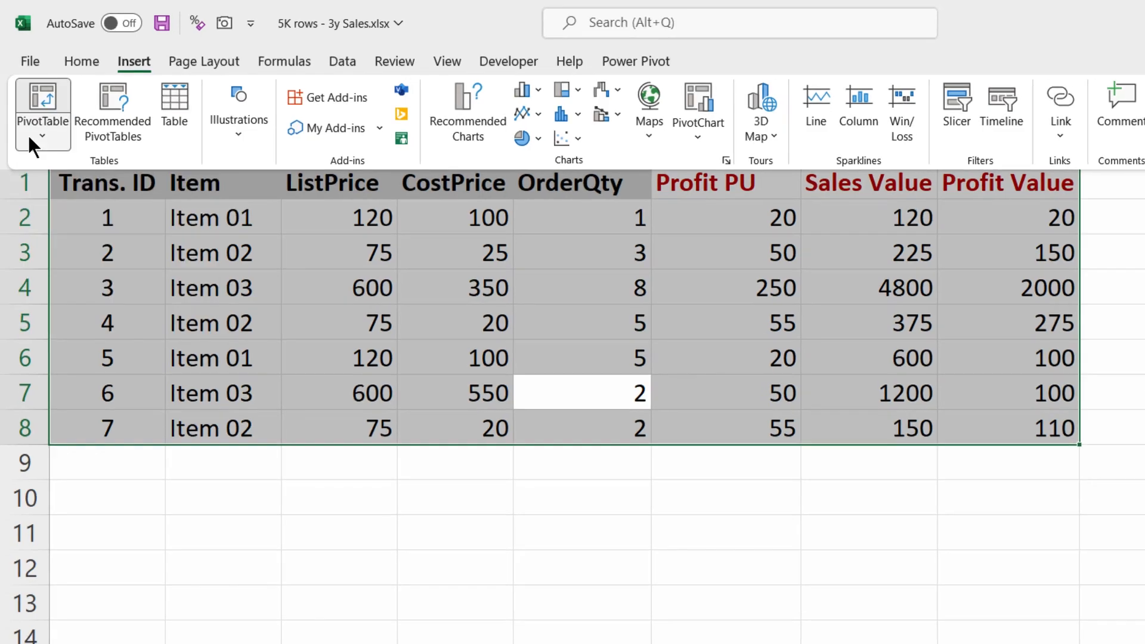
pyautogui.click(29, 141)
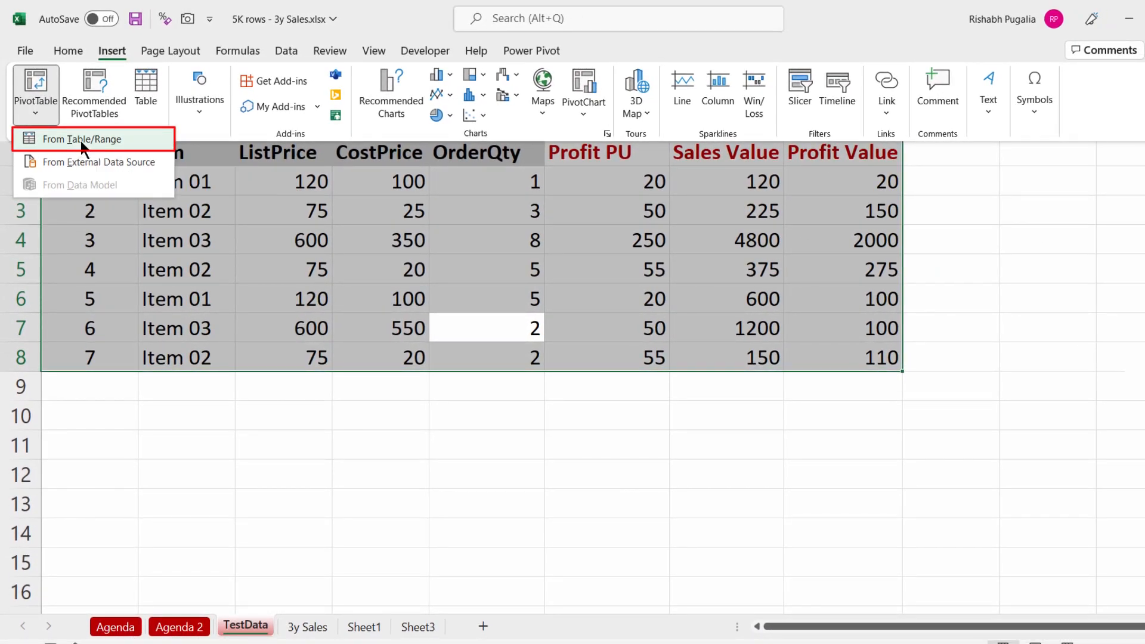
pyautogui.click(80, 138)
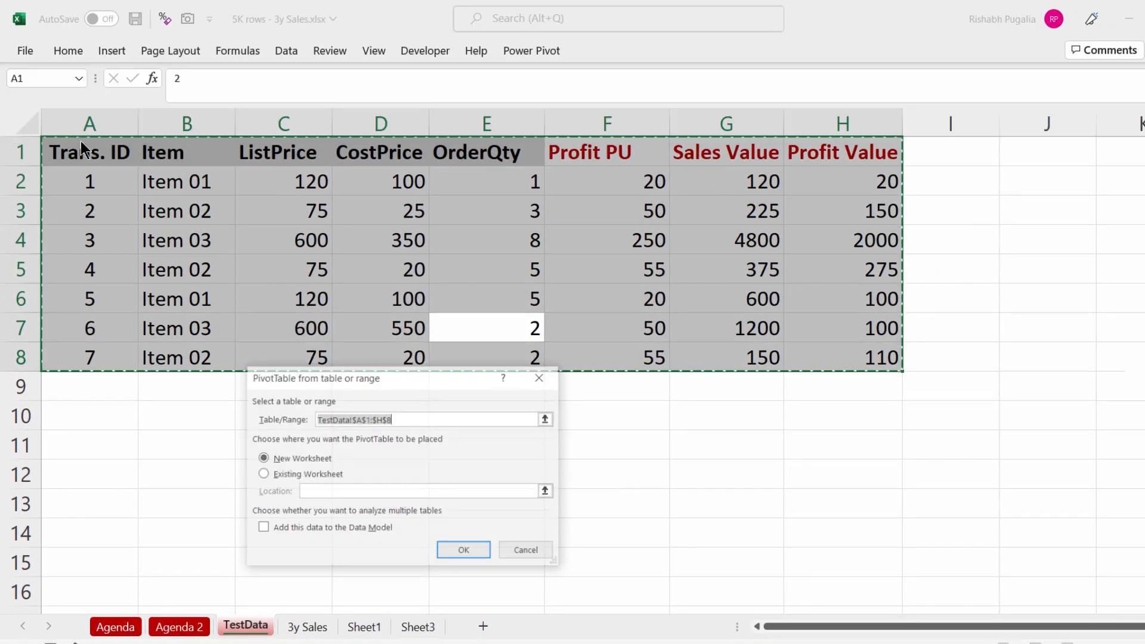
pyautogui.press('Return')
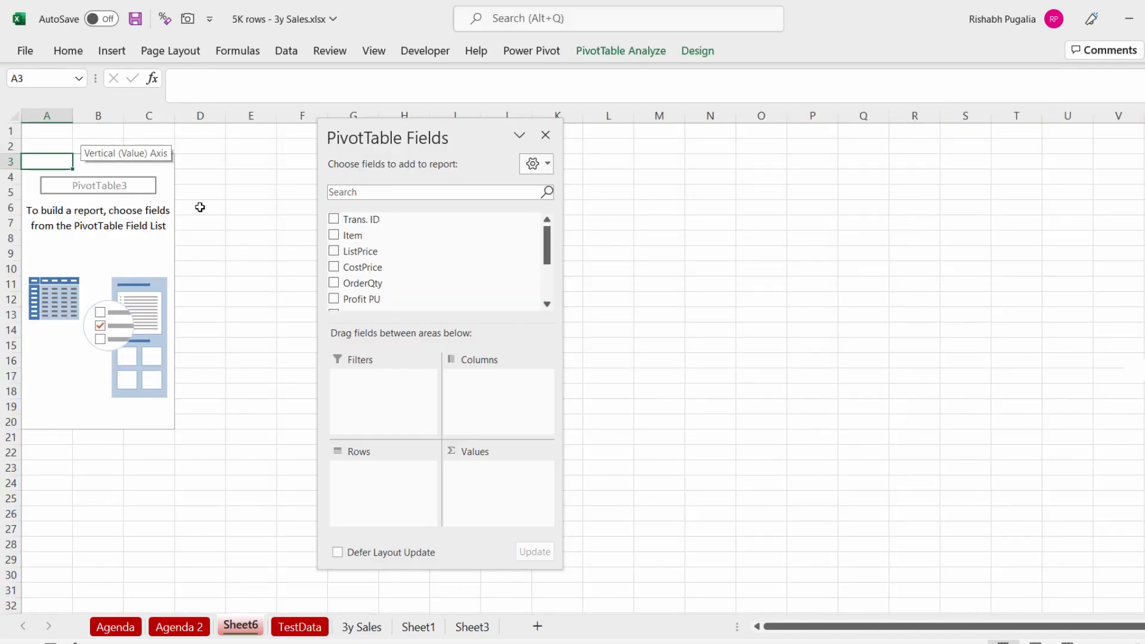
# Step: Add the Item field to the PivotTable rows
pyautogui.moveTo(364, 236); pyautogui.dragTo(386, 480)
pyautogui.scroll(6, 202, 311)
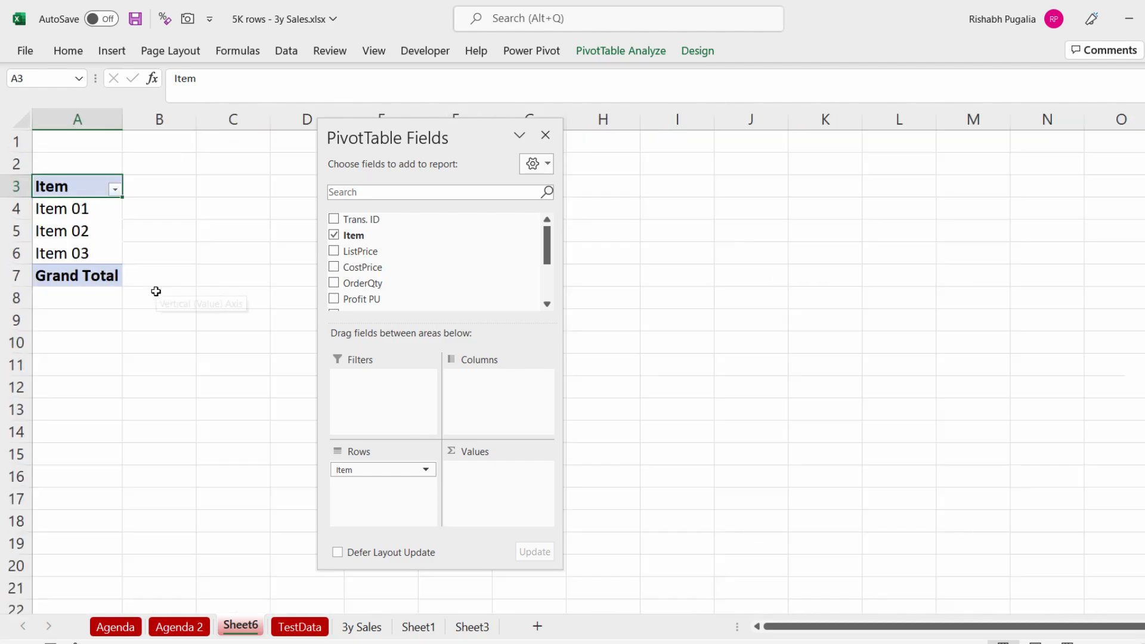
pyautogui.moveTo(438, 135); pyautogui.dragTo(442, 79)
pyautogui.scroll(1, 176, 260)
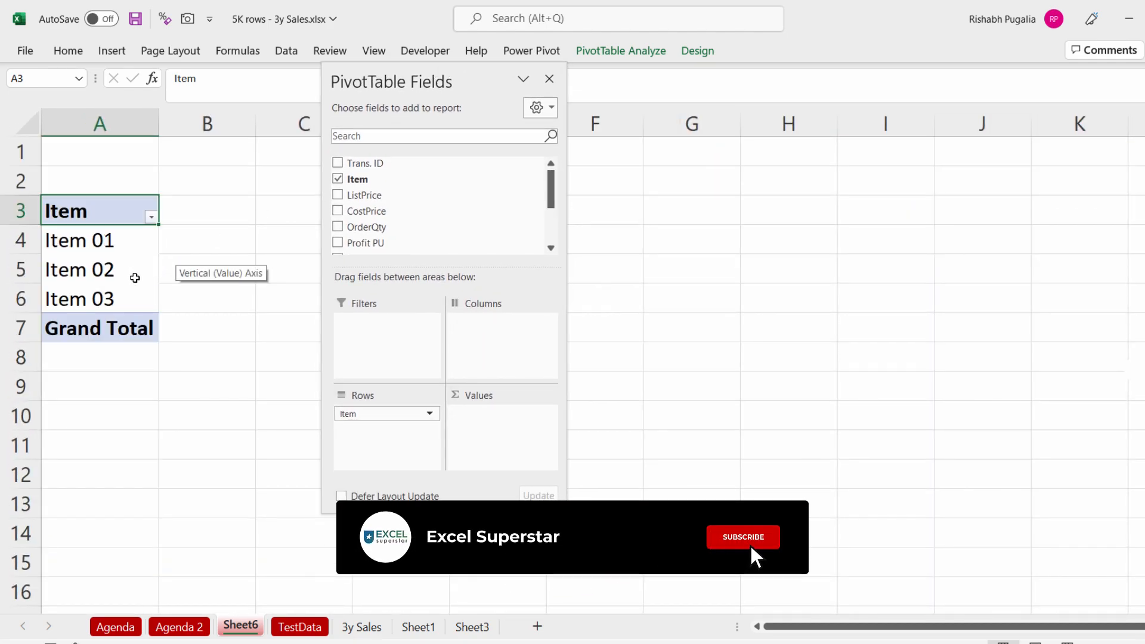
pyautogui.click(153, 278)
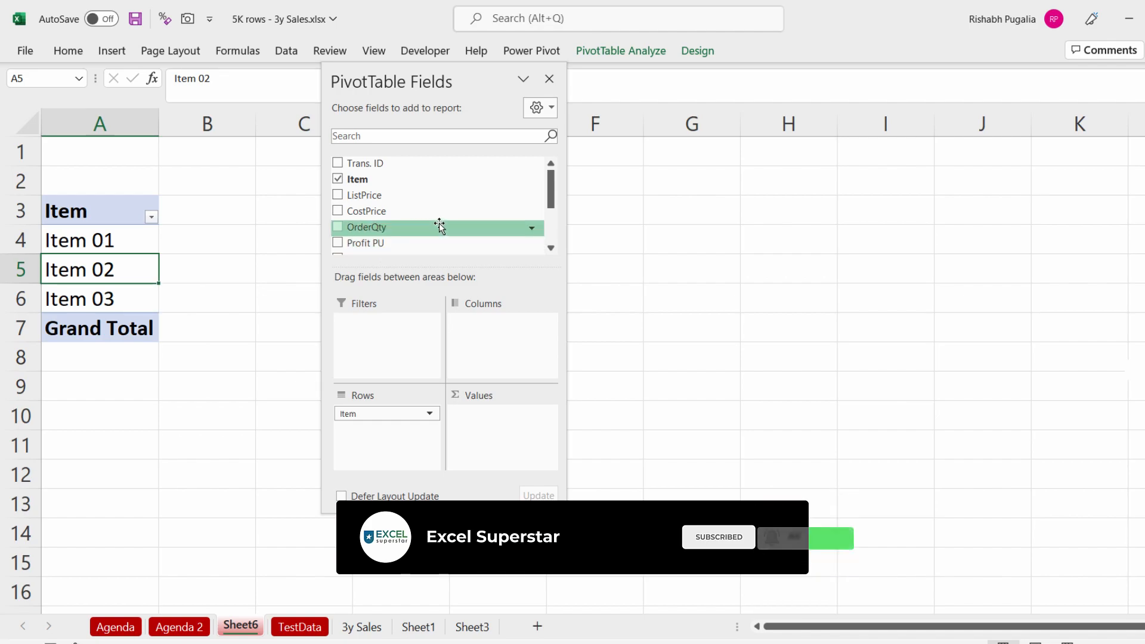
pyautogui.click(112, 230)
pyautogui.click(119, 238)
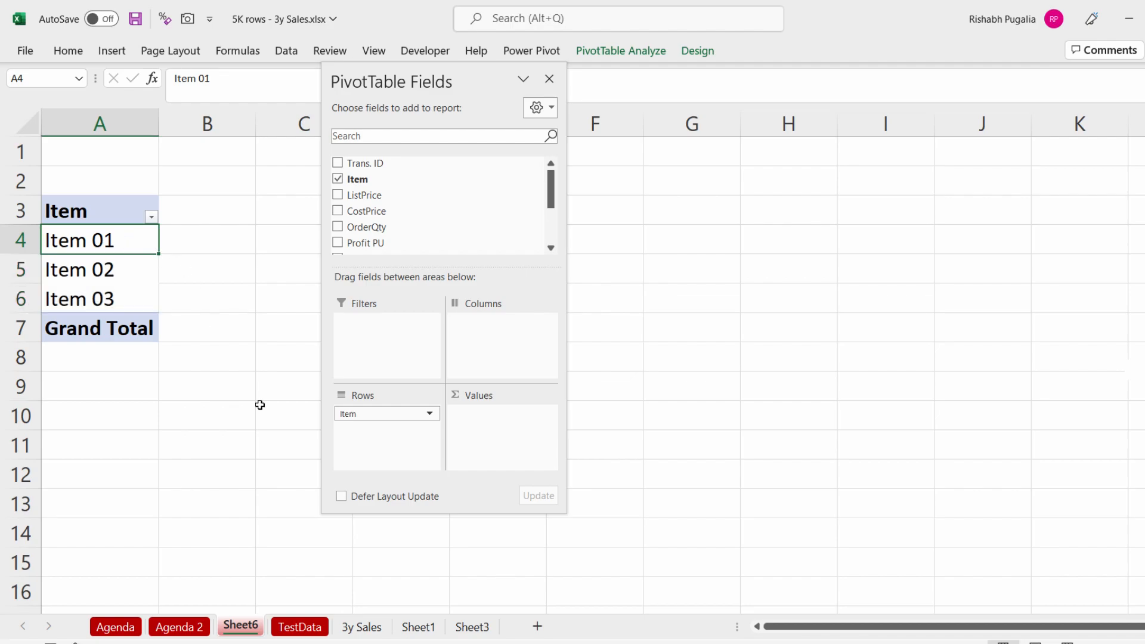
# Step: Turn on filters for the source data and filter the Item column to show only Item 01
pyautogui.click(300, 626)
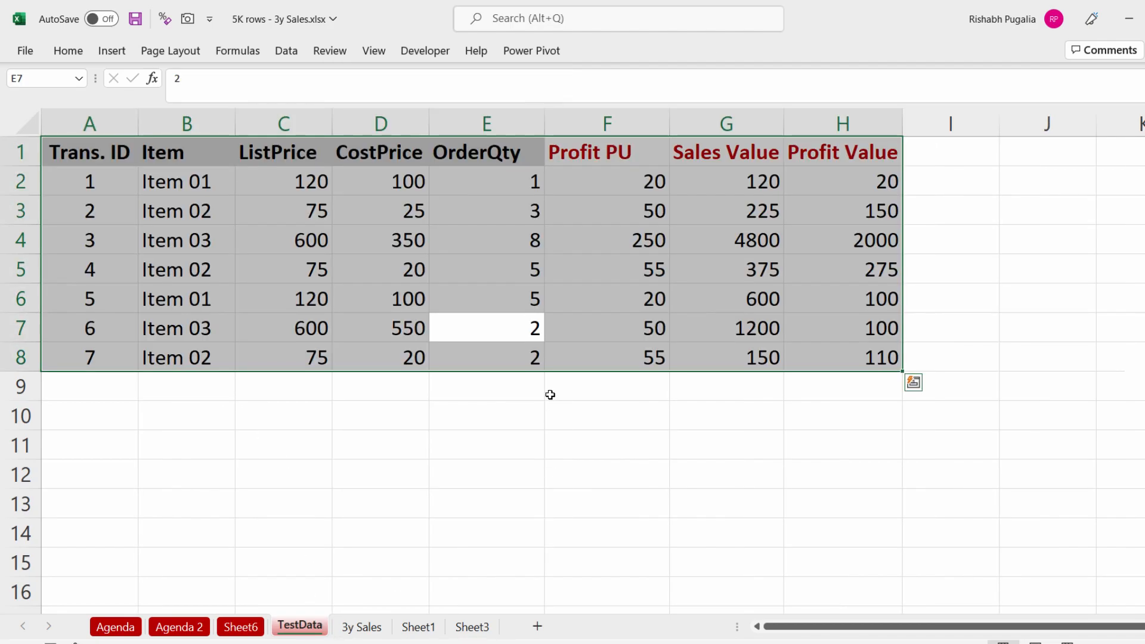
pyautogui.keyDown('ctrl'); pyautogui.click(388, 262); pyautogui.keyUp('ctrl')
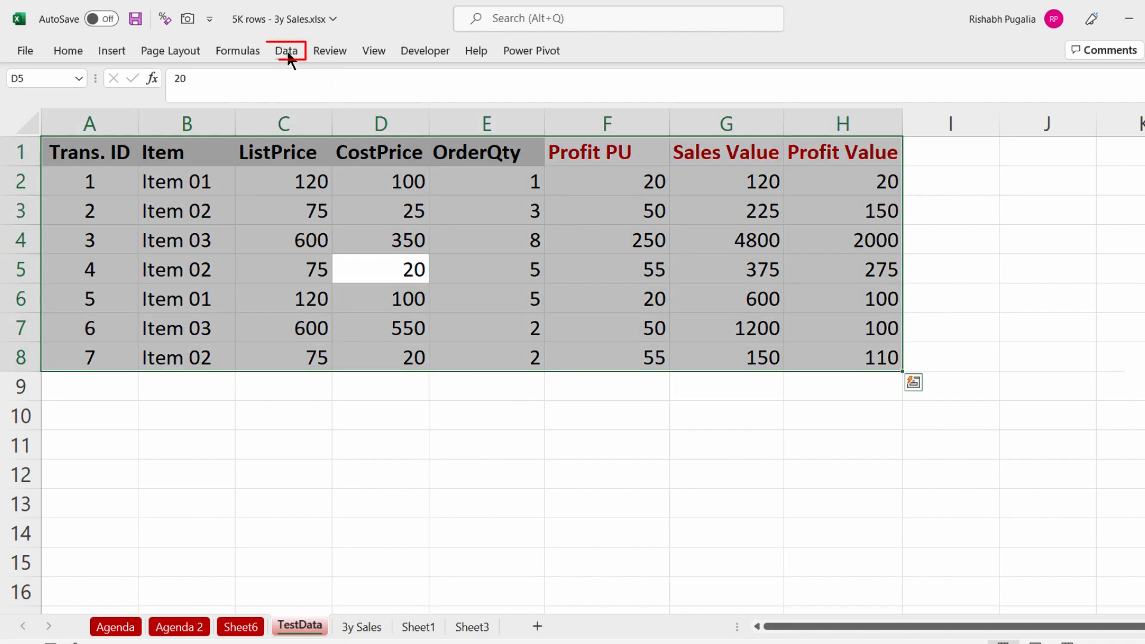
pyautogui.click(286, 50)
pyautogui.click(683, 102)
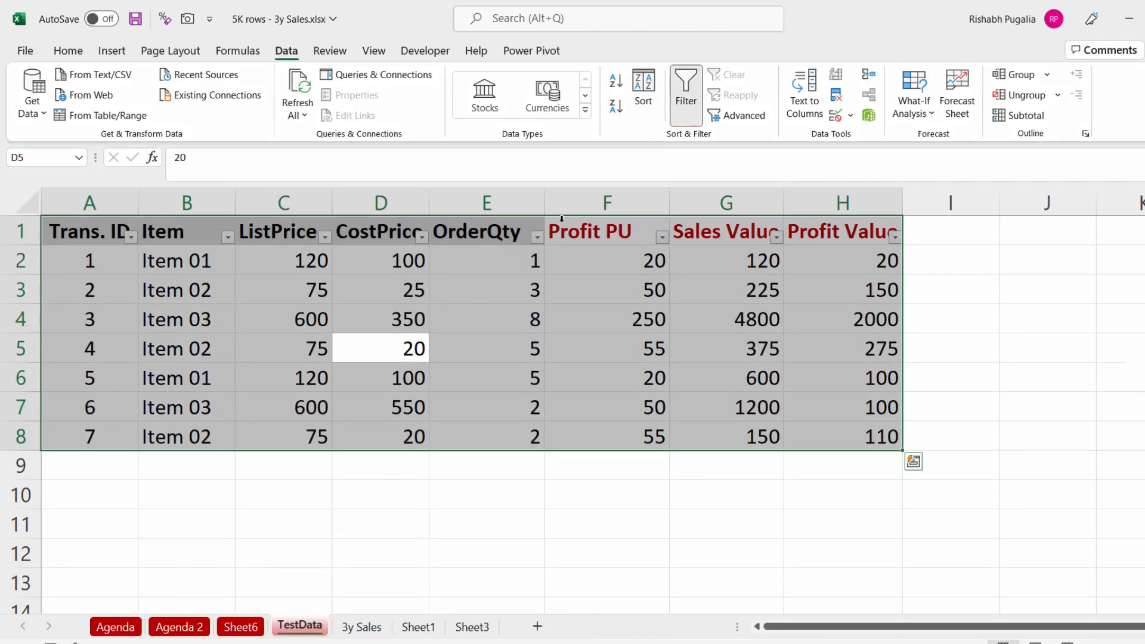
pyautogui.click(227, 237)
pyautogui.click(67, 424)
pyautogui.click(63, 437)
pyautogui.click(143, 577)
pyautogui.click(490, 446)
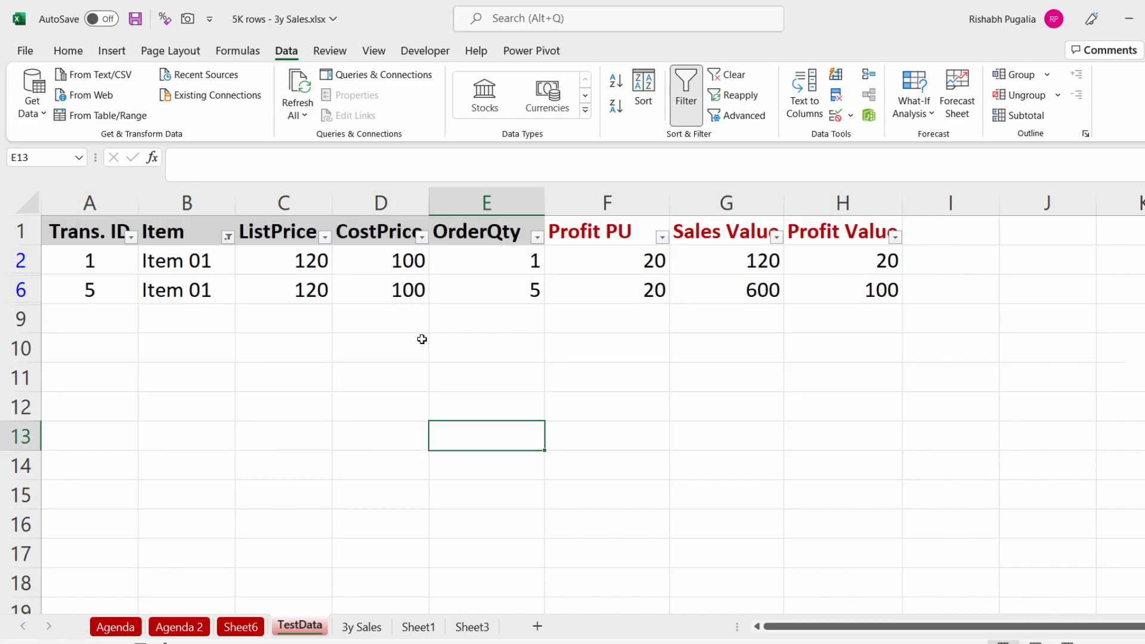
# Step: Examine the filtered Item 01 rows' prices, quantities and profit values
pyautogui.click(312, 254)
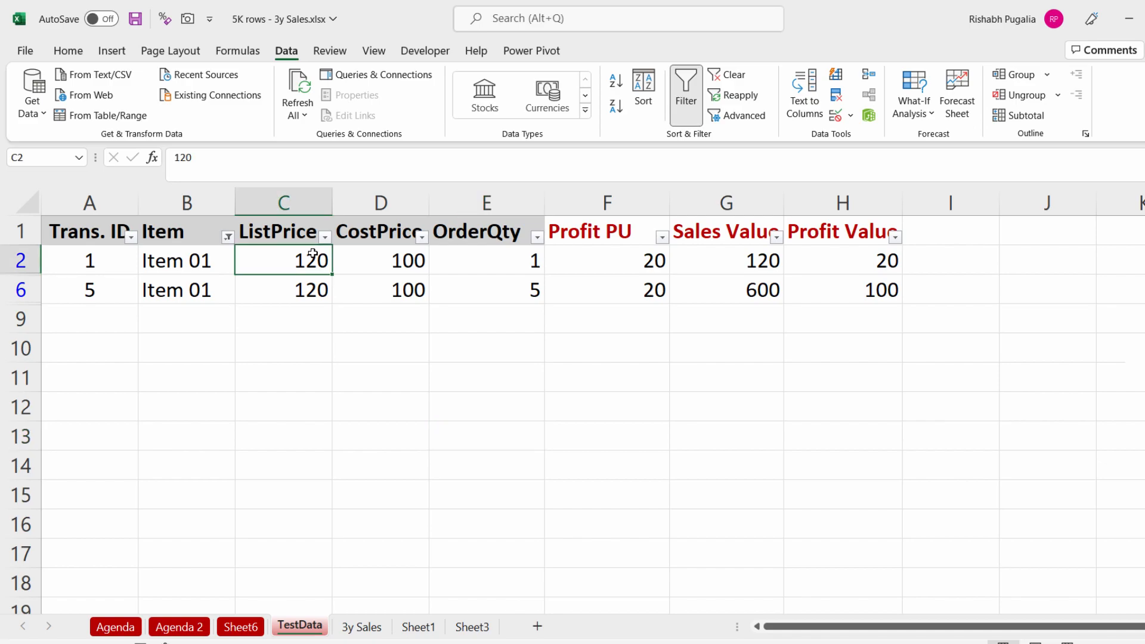
pyautogui.click(390, 263)
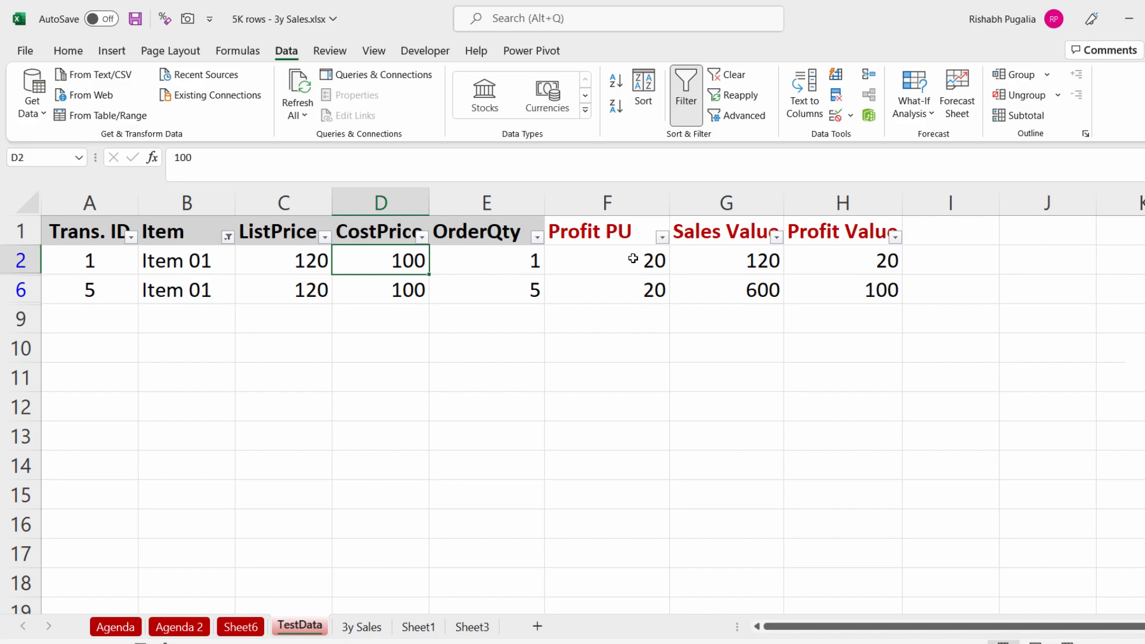
pyautogui.moveTo(520, 261); pyautogui.dragTo(517, 288)
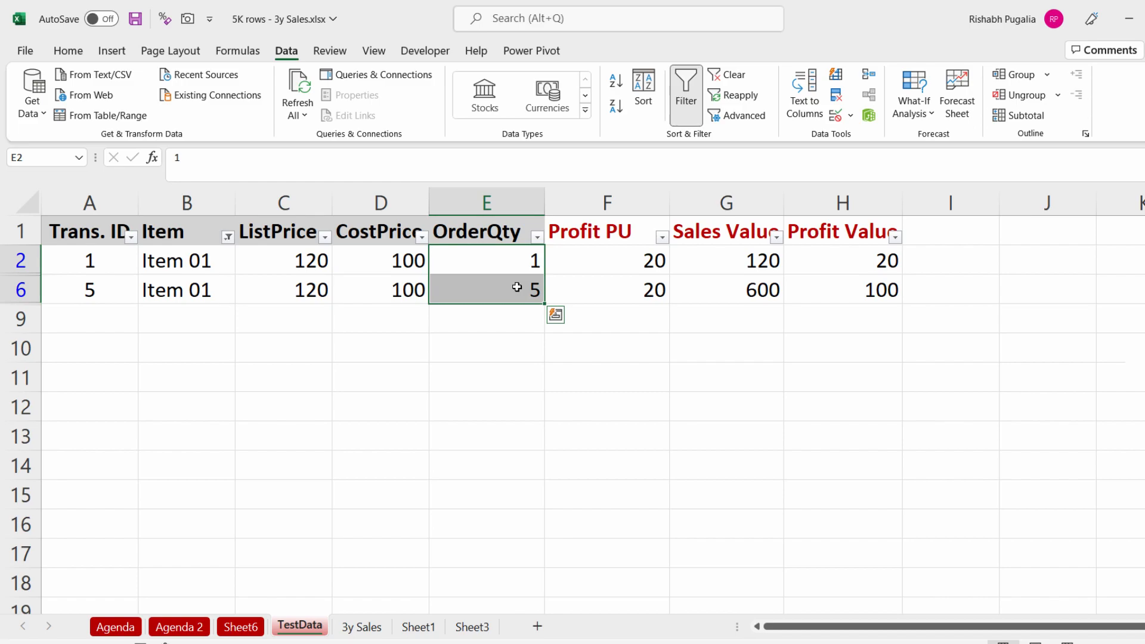
pyautogui.moveTo(855, 267); pyautogui.dragTo(855, 288)
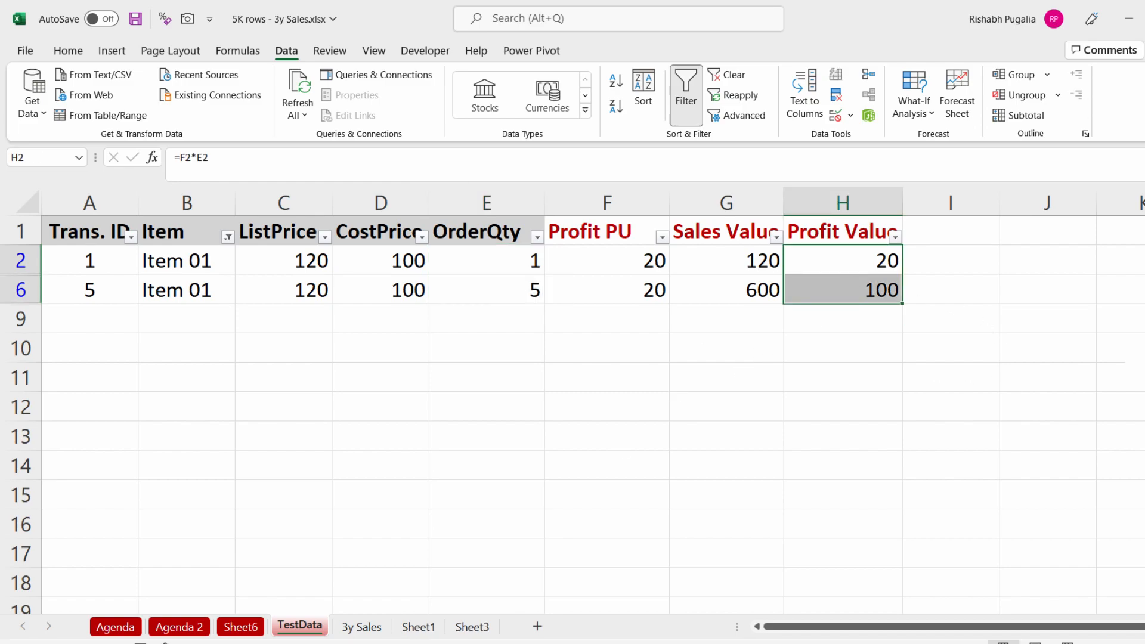
# Step: Open the Insert Calculated Field dialog for the PivotTable and name the new field Profit_calc
pyautogui.click(256, 629)
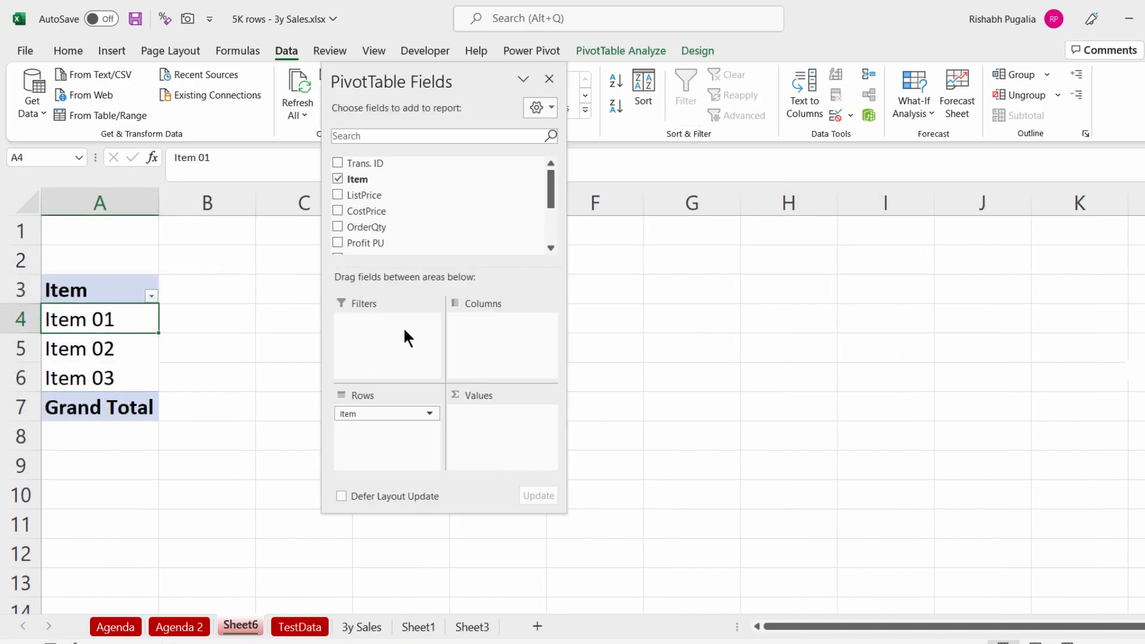
pyautogui.moveTo(433, 86); pyautogui.dragTo(369, 117)
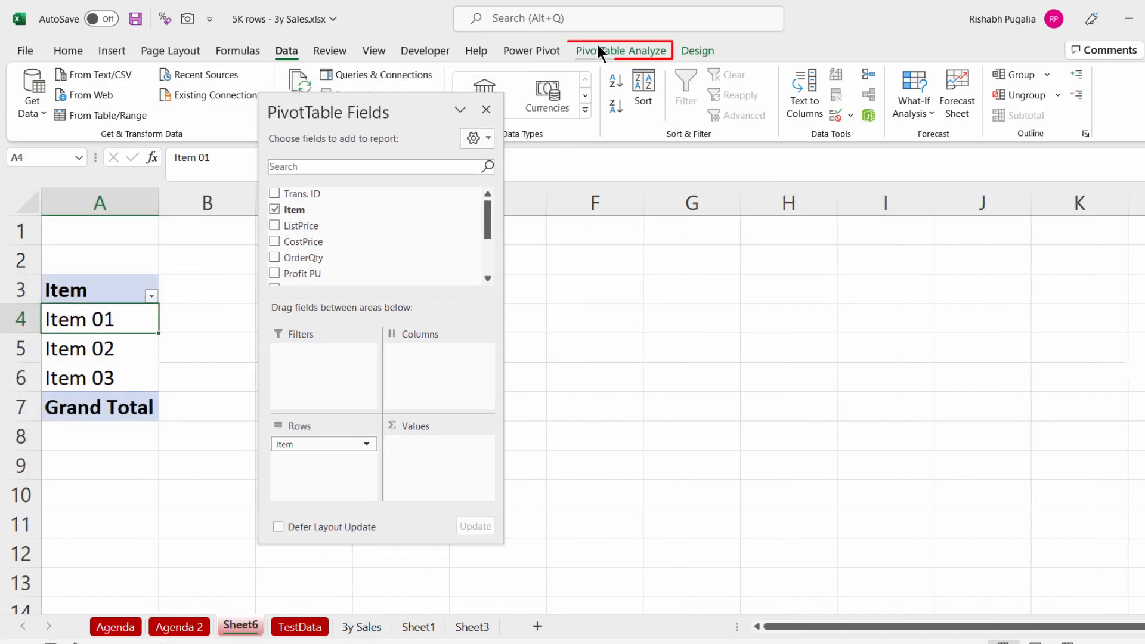
pyautogui.click(598, 48)
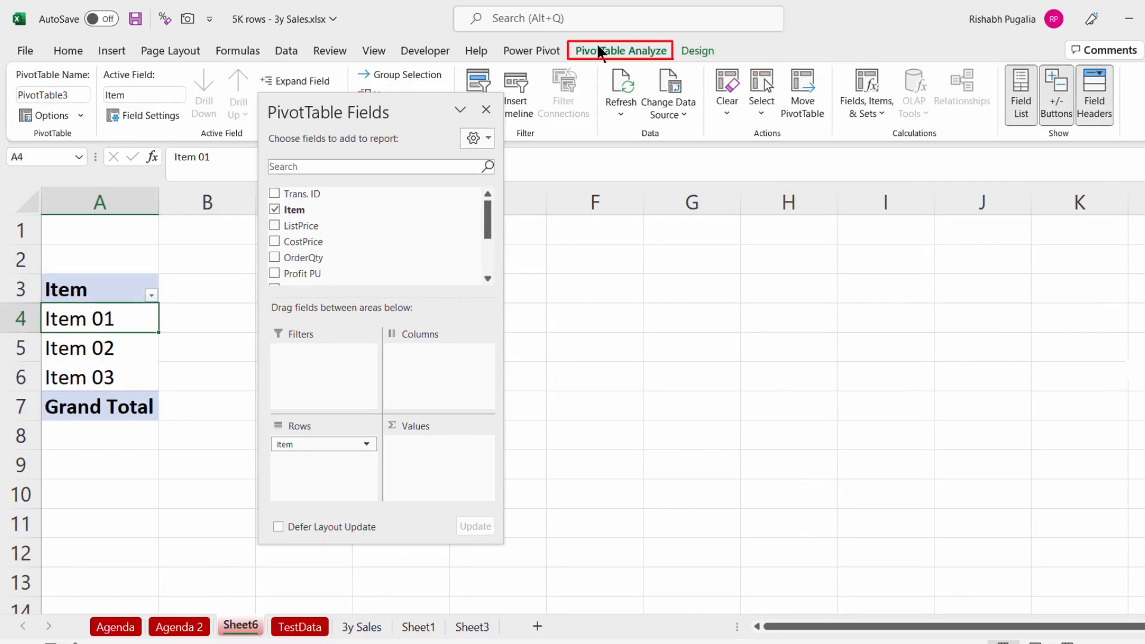
pyautogui.click(867, 107)
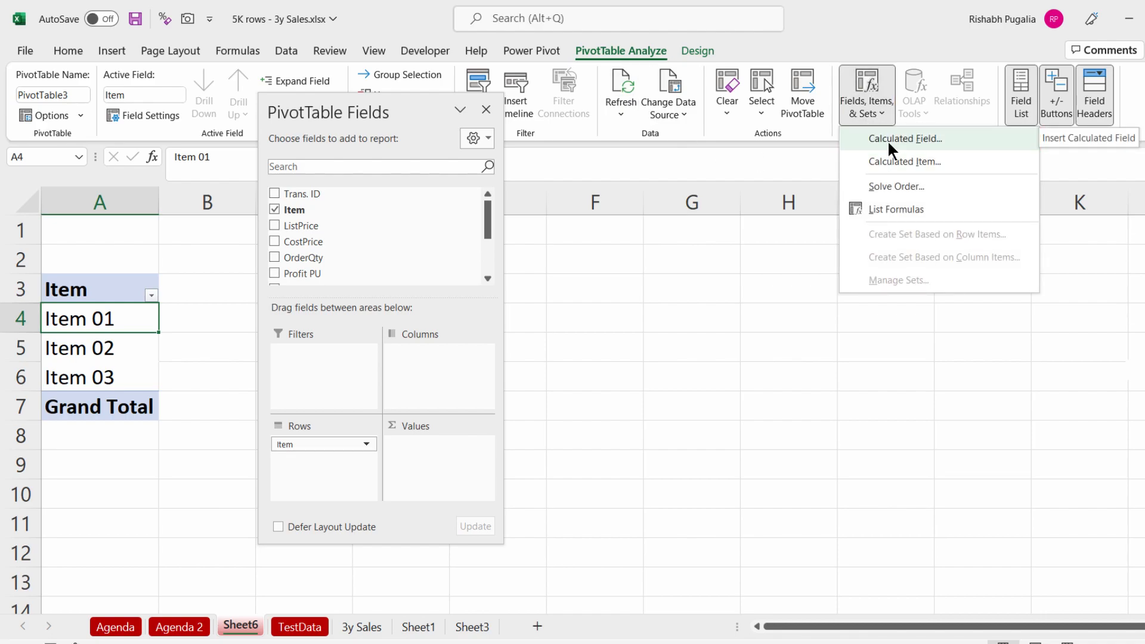
pyautogui.click(887, 139)
pyautogui.click(293, 358)
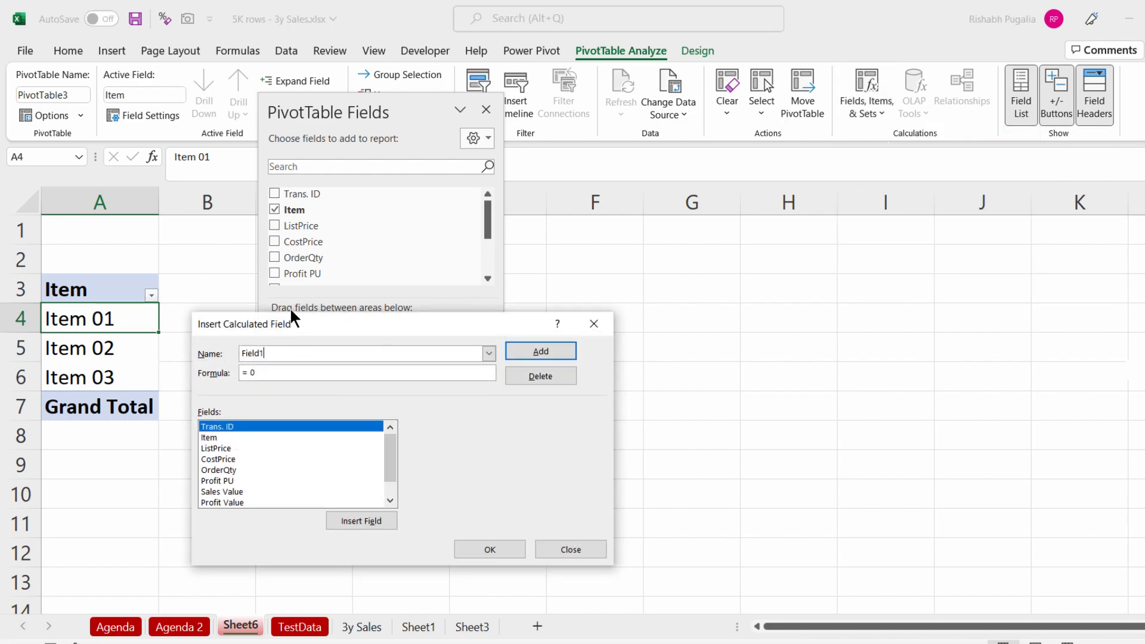
pyautogui.moveTo(291, 323); pyautogui.dragTo(390, 212)
pyautogui.moveTo(458, 228); pyautogui.dragTo(391, 225)
pyautogui.write('Pr')
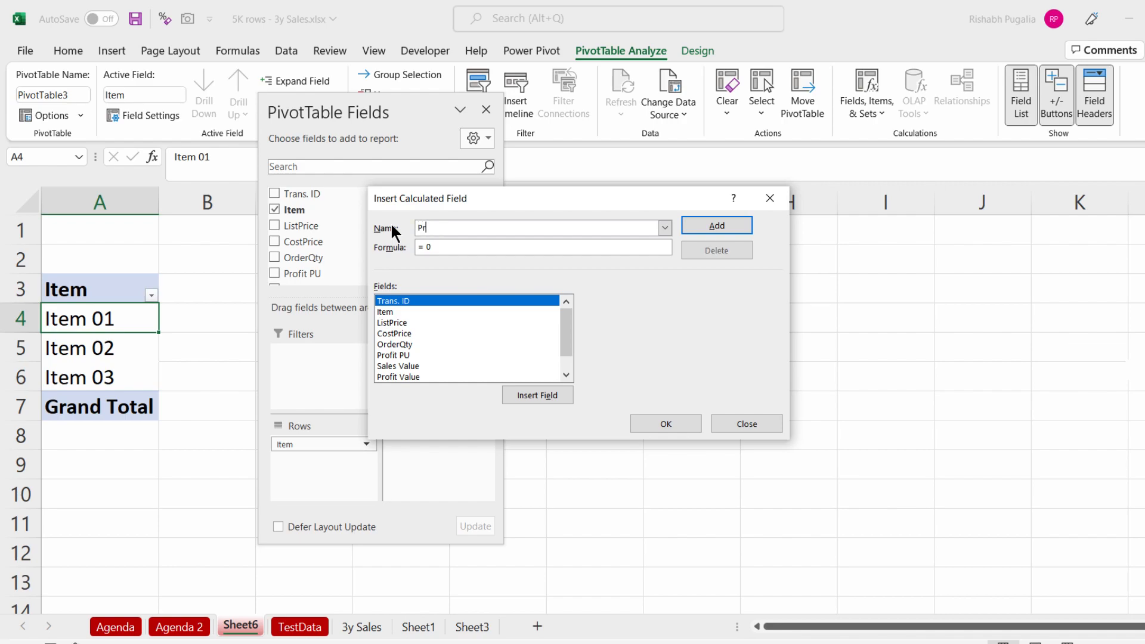
pyautogui.write('ofit ')
pyautogui.write('calc')
# Step: Enter the field formula = ( ListPrice - CostPrice ) * OrderQty using the field list
pyautogui.doubleClick(388, 319)
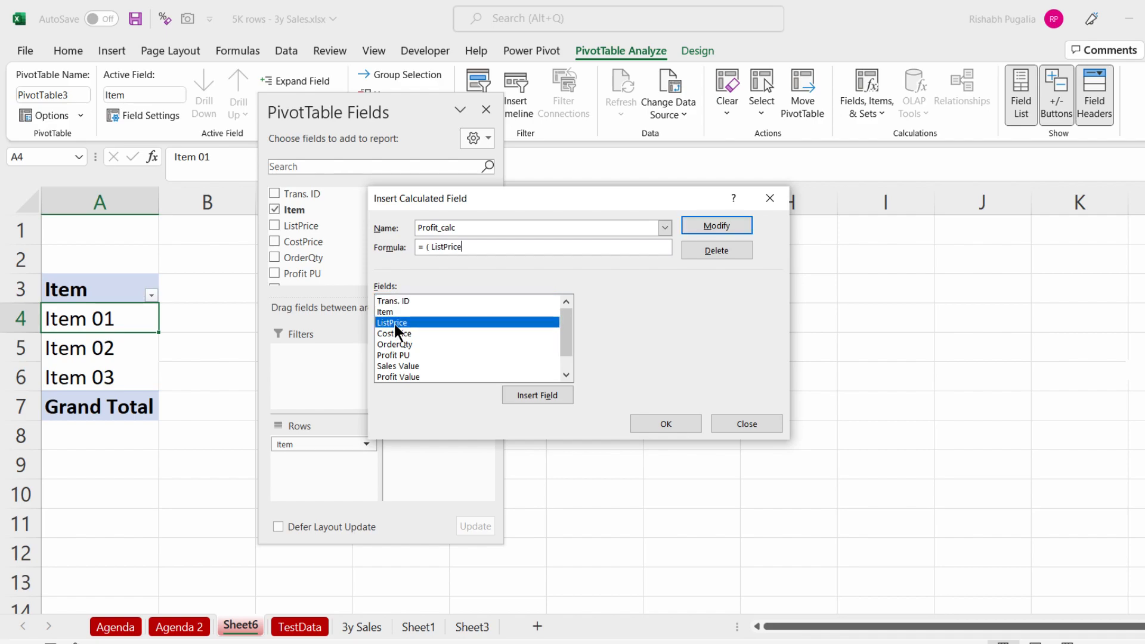
pyautogui.write('-')
pyautogui.doubleClick(408, 332)
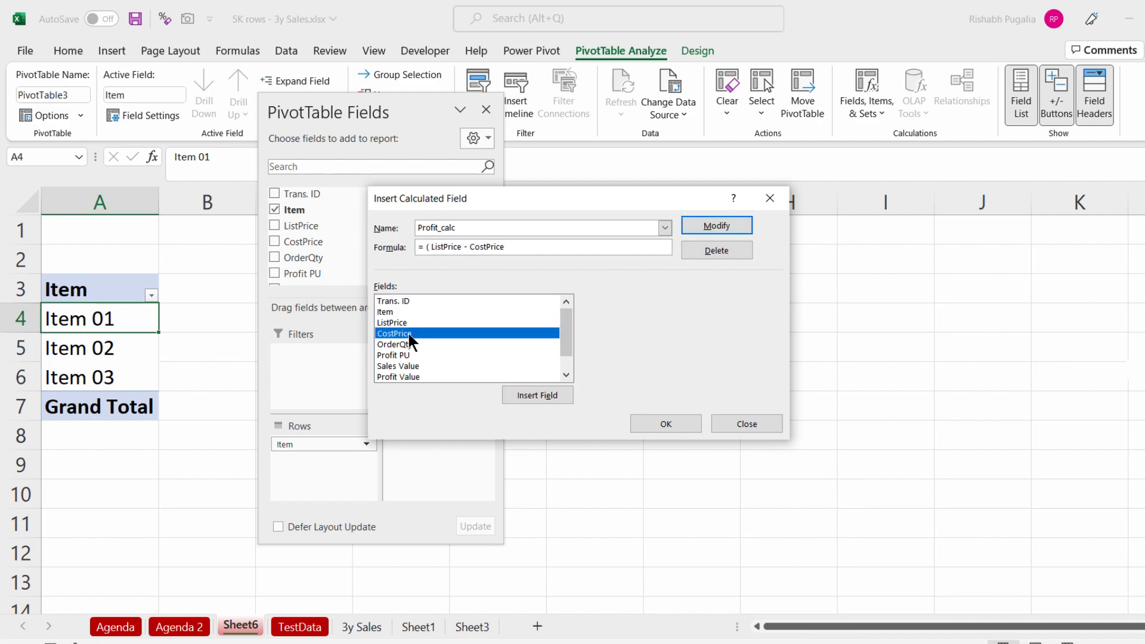
pyautogui.write(')')
pyautogui.moveTo(435, 249); pyautogui.dragTo(505, 249)
pyautogui.click(537, 253)
pyautogui.doubleClick(406, 344)
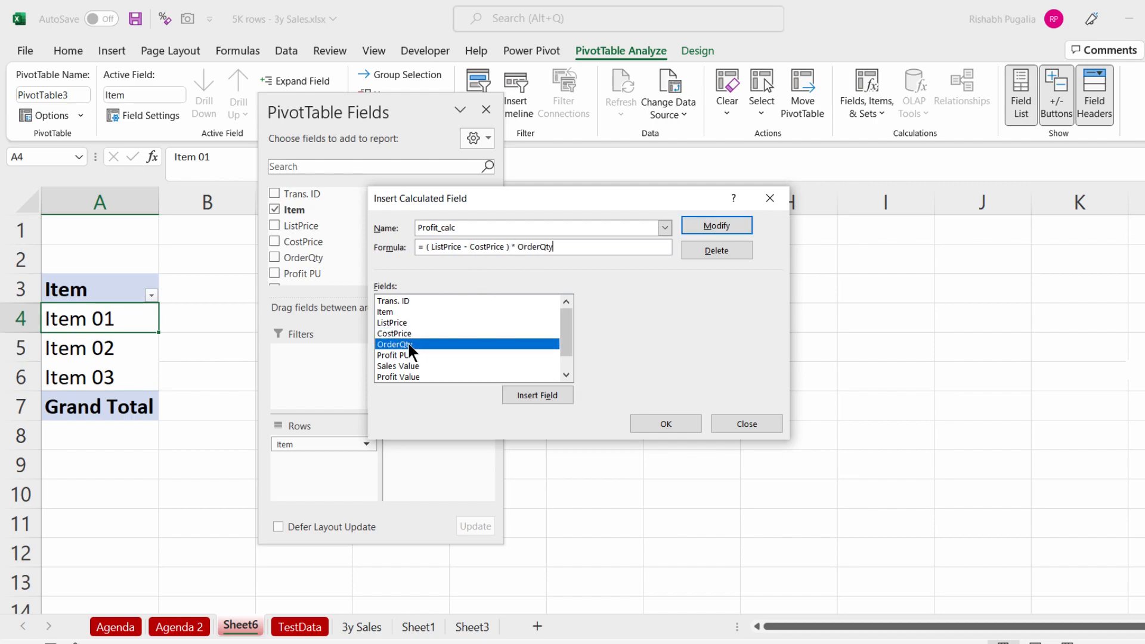
# Step: Save the Profit_calc calculated field with the formula ( ListPrice - CostPrice ) * OrderQty and close the dialog
pyautogui.moveTo(573, 251); pyautogui.dragTo(391, 253)
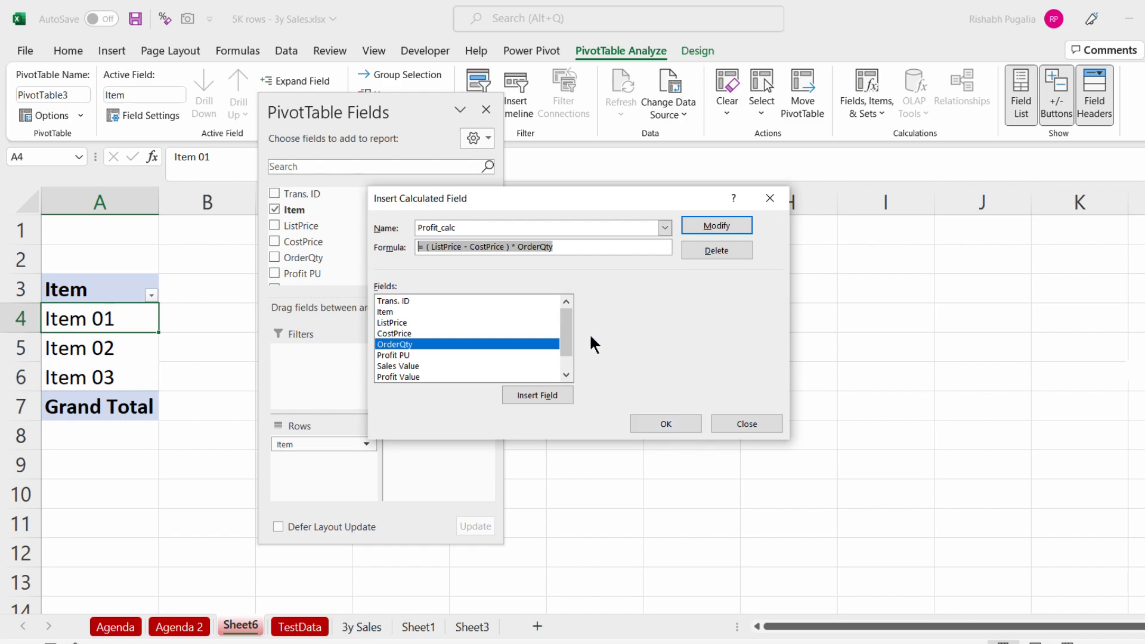
pyautogui.moveTo(565, 327); pyautogui.dragTo(565, 367)
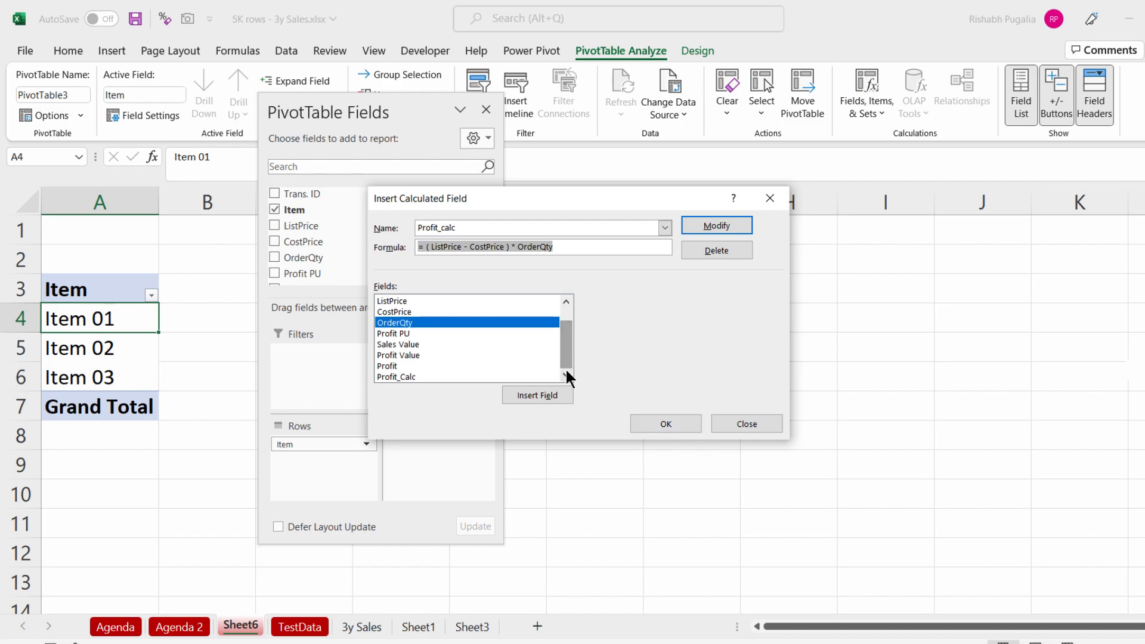
pyautogui.click(415, 375)
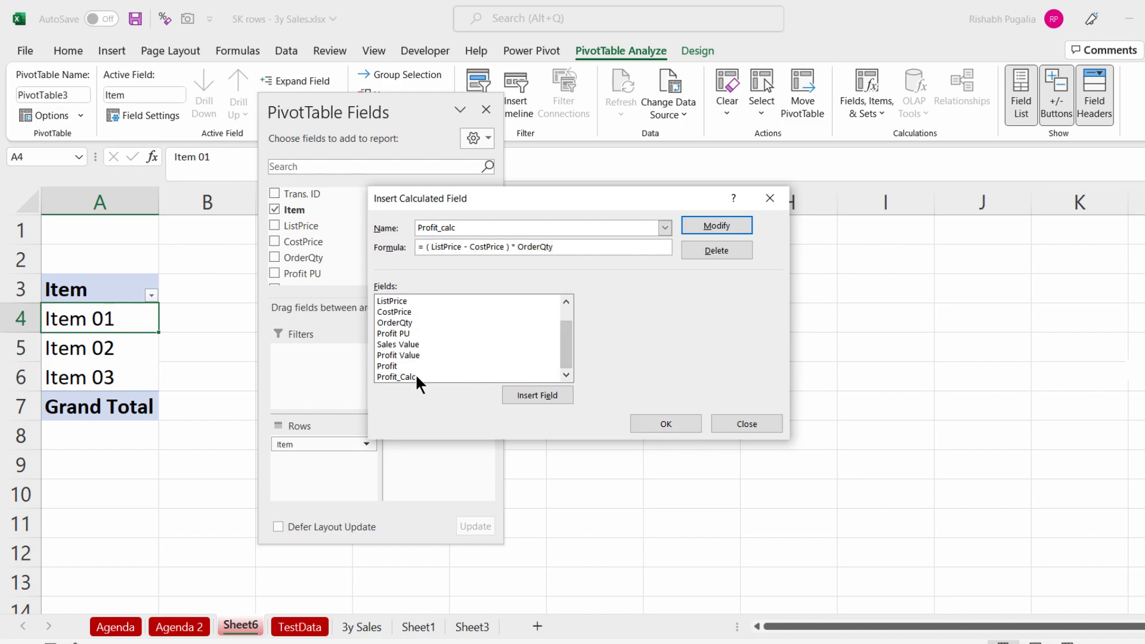
pyautogui.click(715, 225)
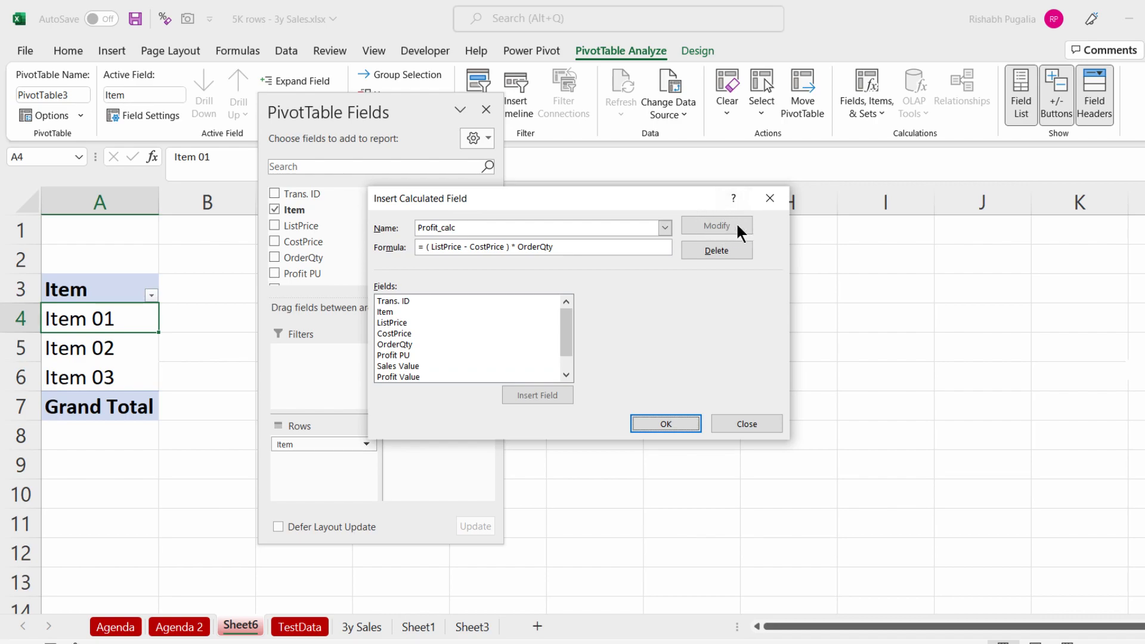
pyautogui.click(665, 424)
# Step: Add the Profit_Calc field to the PivotTable's Values area
pyautogui.scroll(-1, 363, 234)
pyautogui.scroll(-1, 363, 235)
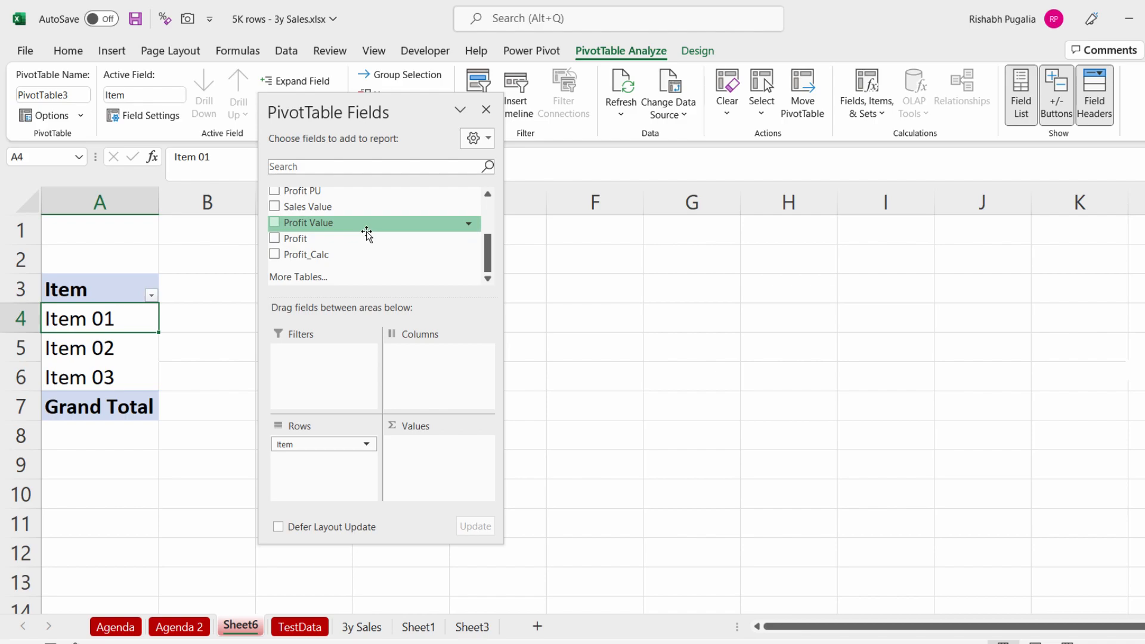
pyautogui.moveTo(298, 258); pyautogui.dragTo(420, 470)
pyautogui.moveTo(314, 111); pyautogui.dragTo(525, 112)
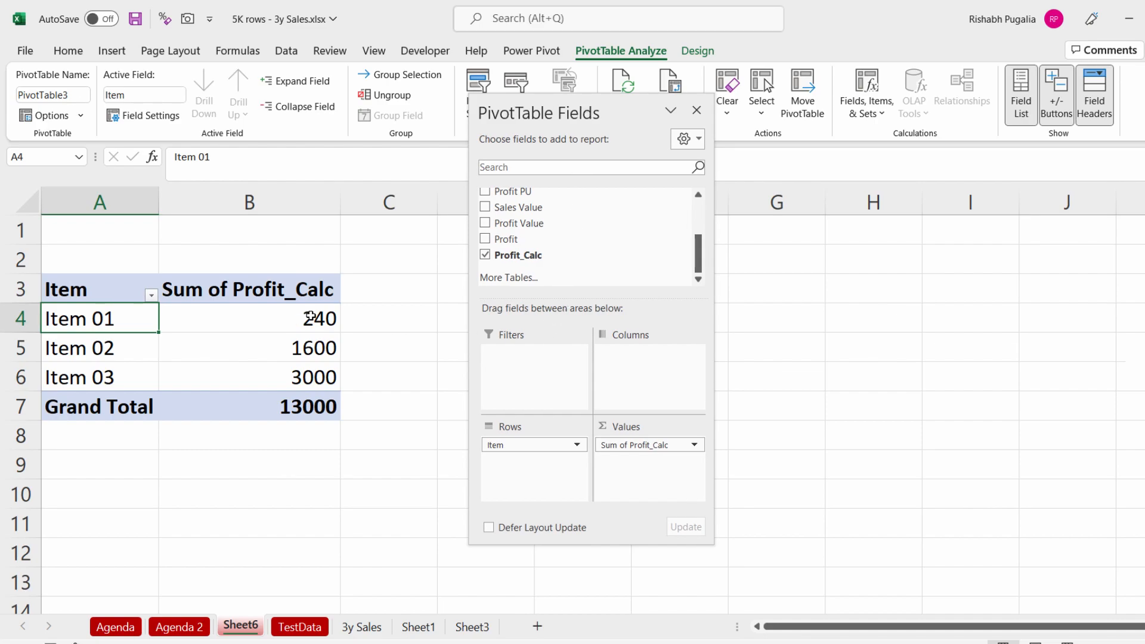
# Step: Compare the PivotTable's Item 01 Profit_Calc value with the filtered source rows' Profit Value cells
pyautogui.click(308, 317)
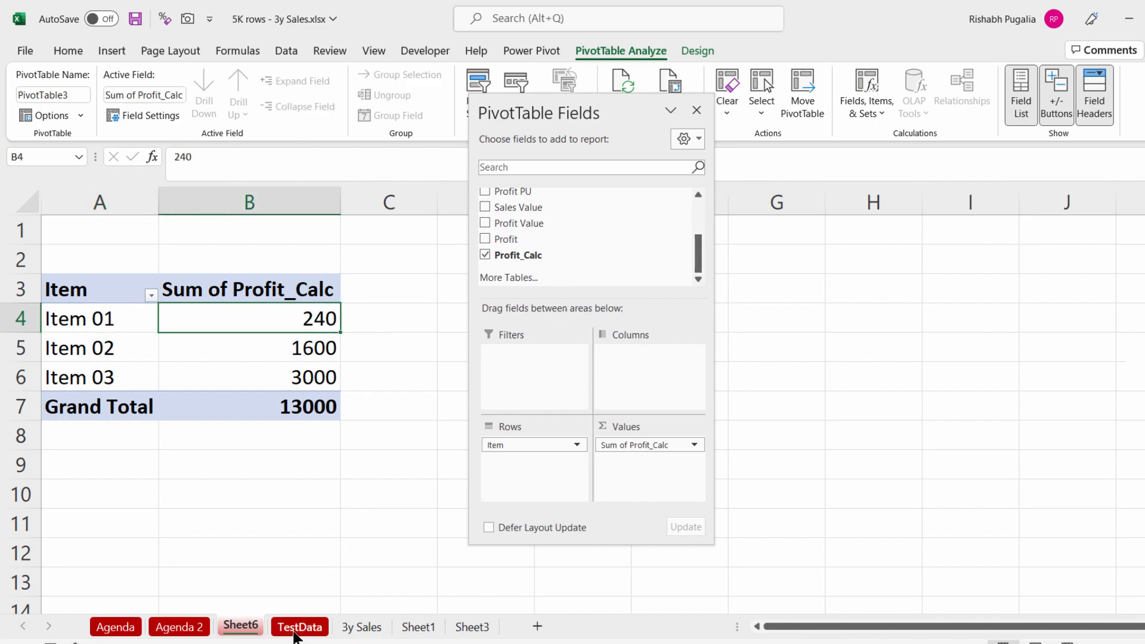
pyautogui.click(298, 626)
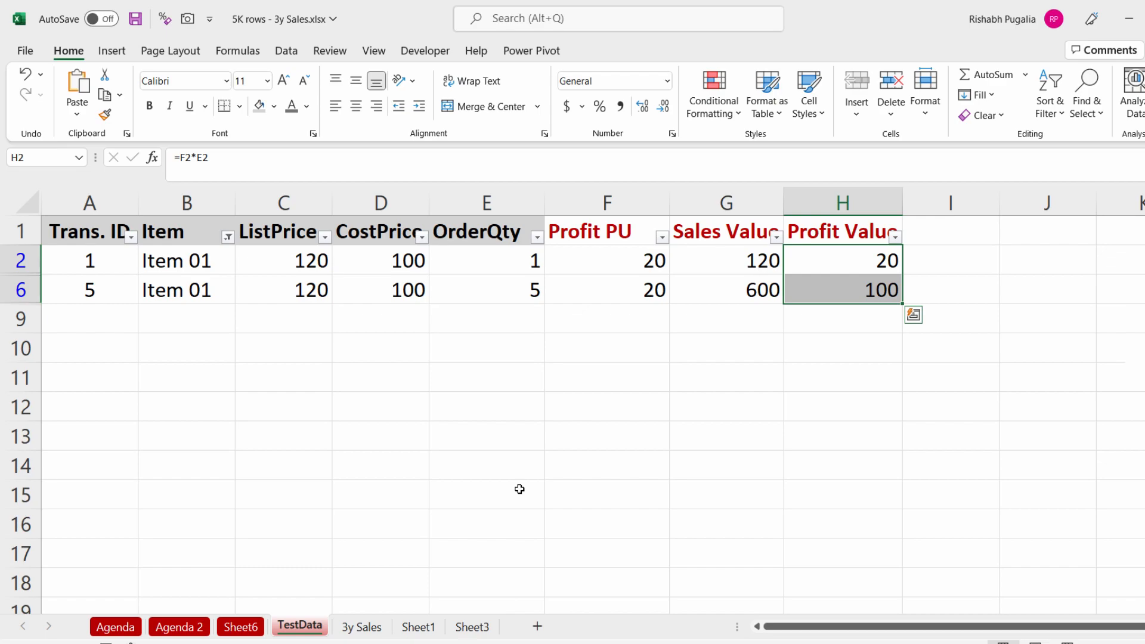
pyautogui.moveTo(854, 255); pyautogui.dragTo(852, 288)
pyautogui.click(250, 629)
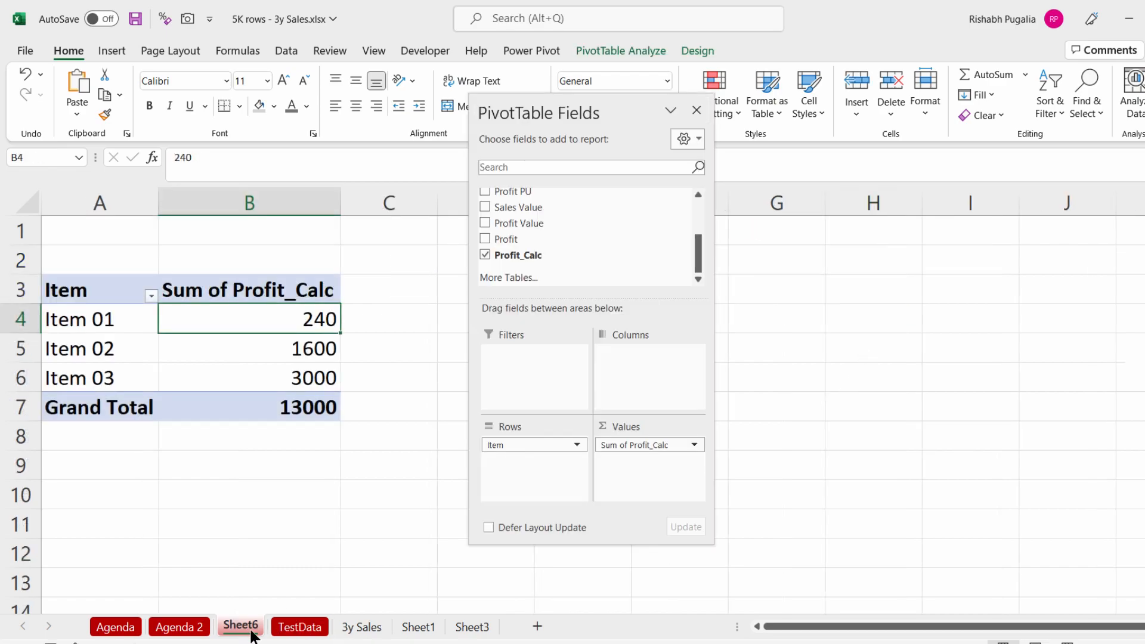
pyautogui.click(296, 627)
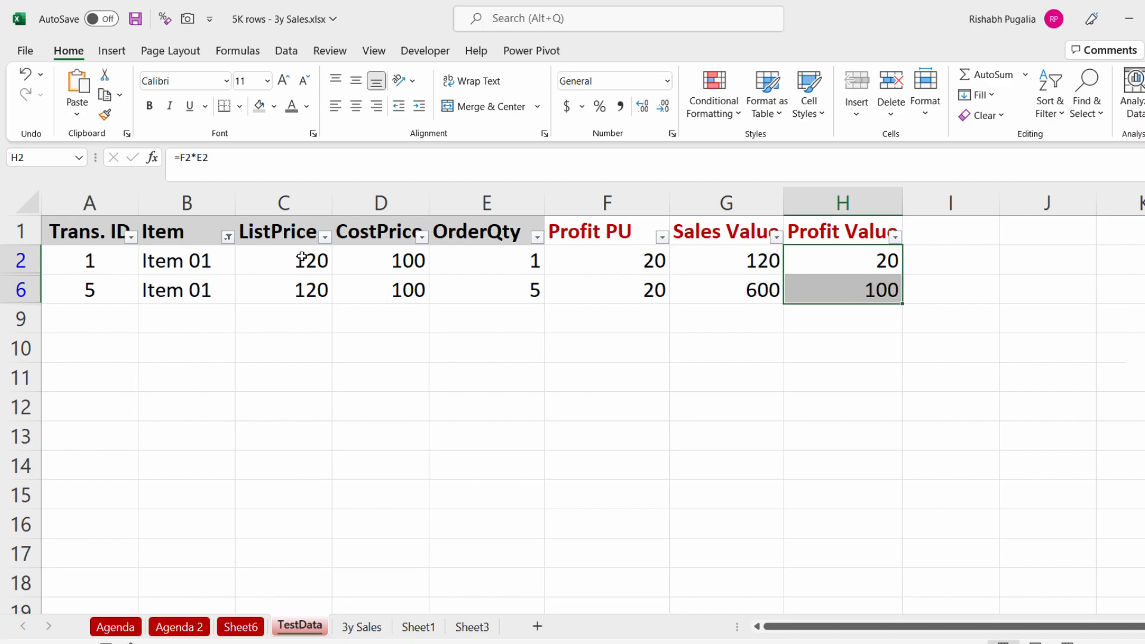
# Step: Enter the summed list price 240 in C11 and the summed cost price 200 in D11
pyautogui.moveTo(301, 258); pyautogui.dragTo(299, 290)
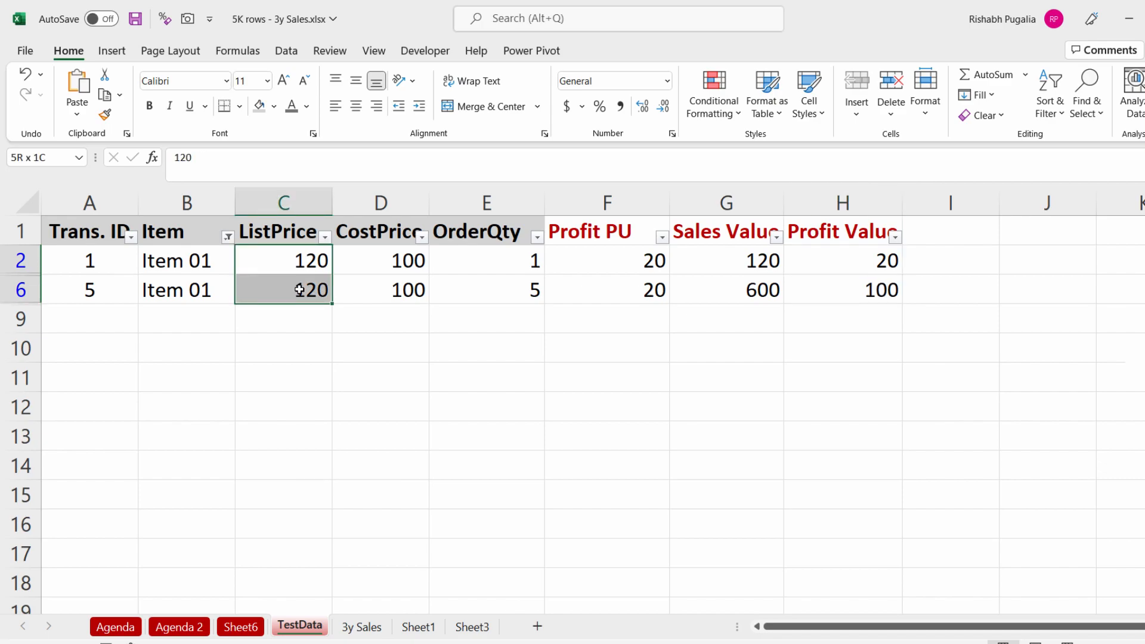
pyautogui.click(290, 372)
pyautogui.write('240')
pyautogui.press('Tab')
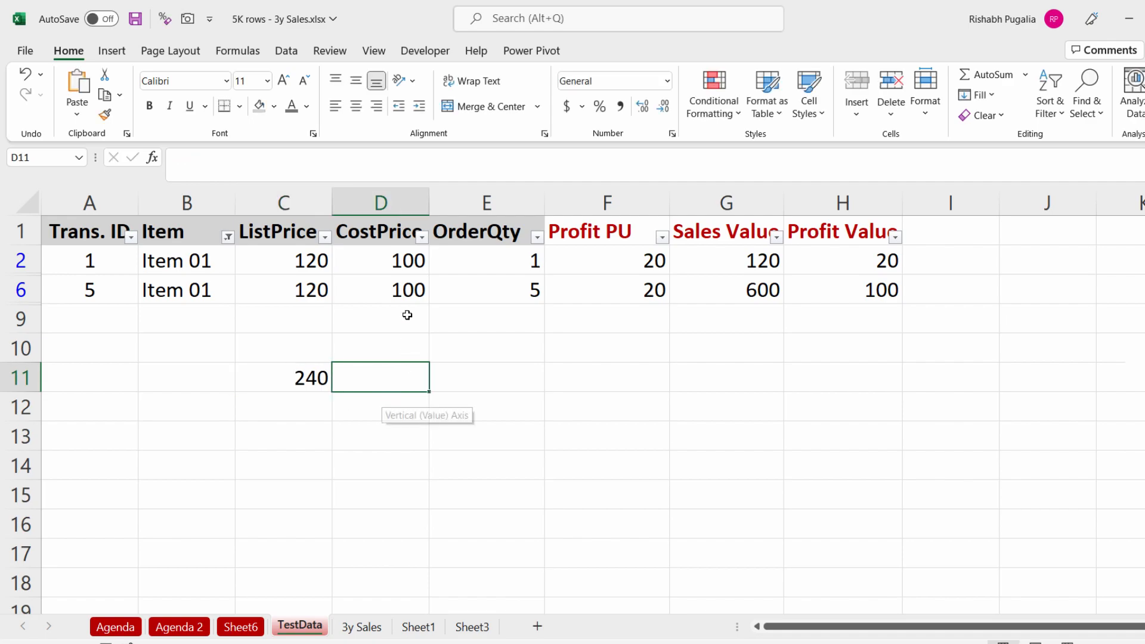
pyautogui.click(394, 381)
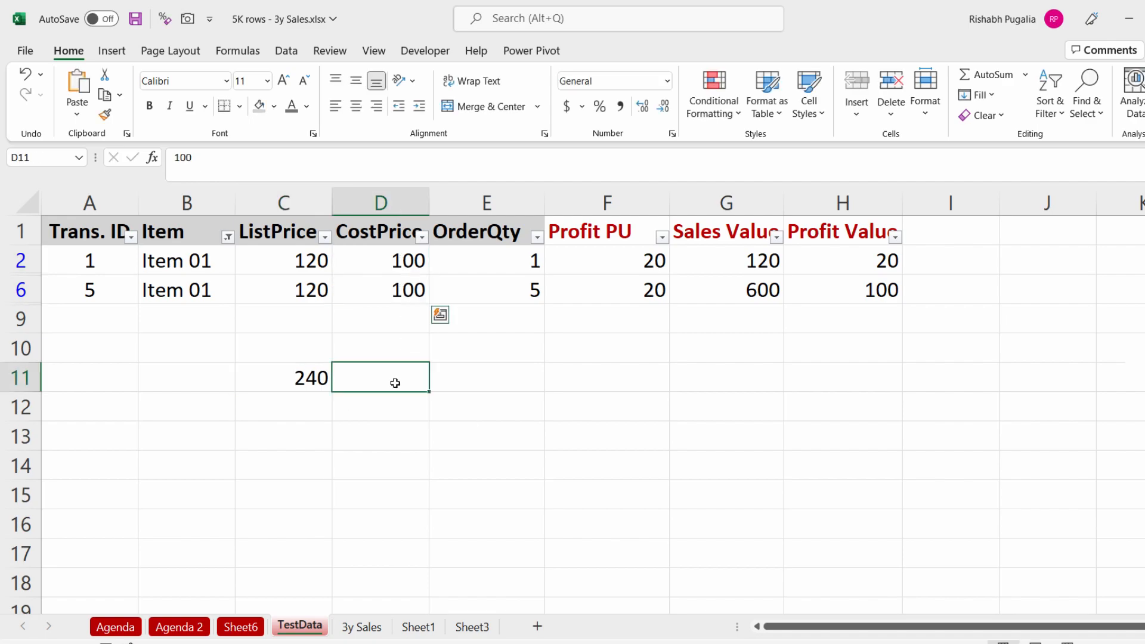
pyautogui.write('200')
pyautogui.press('Tab')
# Step: Enter the price difference 40 in D13
pyautogui.press('Left')
pyautogui.press('Left')
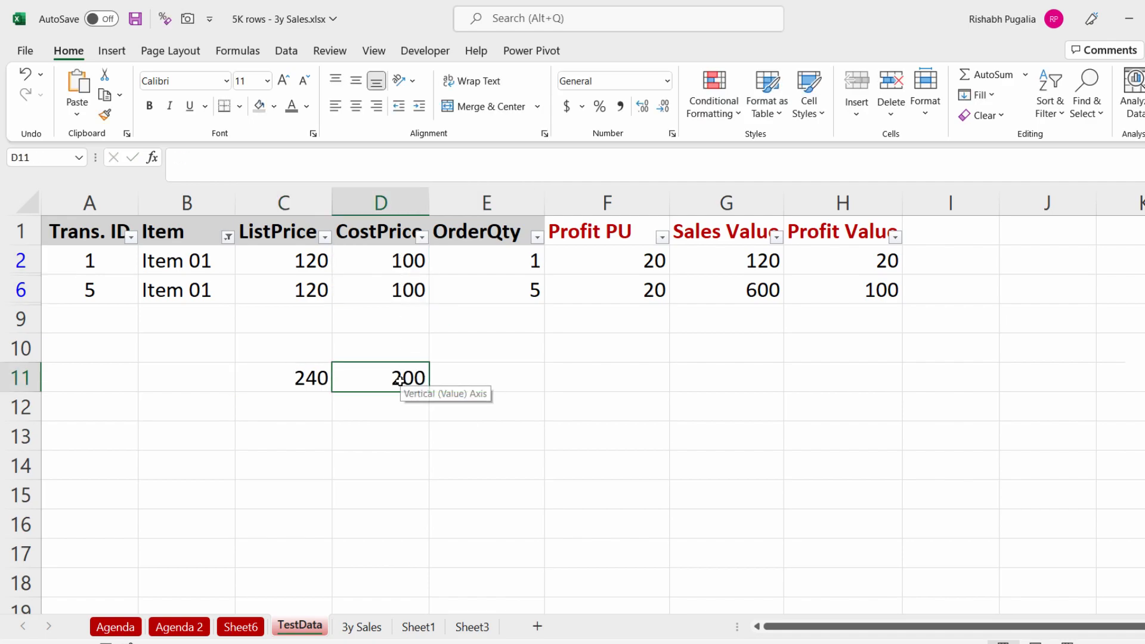
pyautogui.hotkey('shift', 'Right')
pyautogui.press('Down')
pyautogui.press('Down')
pyautogui.press('Right')
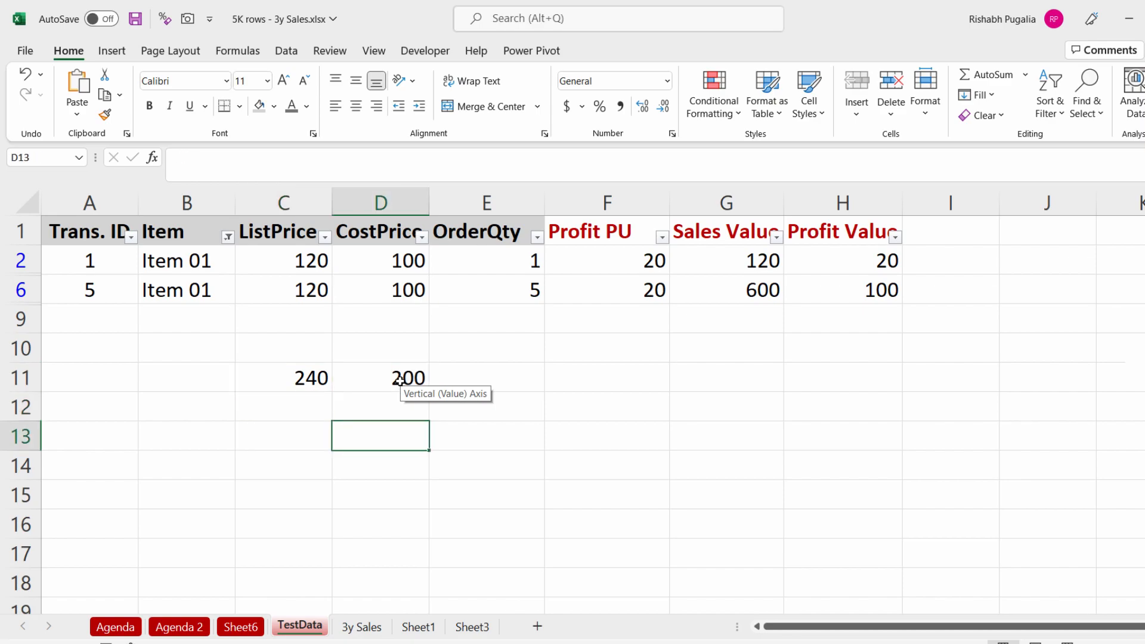
pyautogui.write('40')
pyautogui.press('Tab')
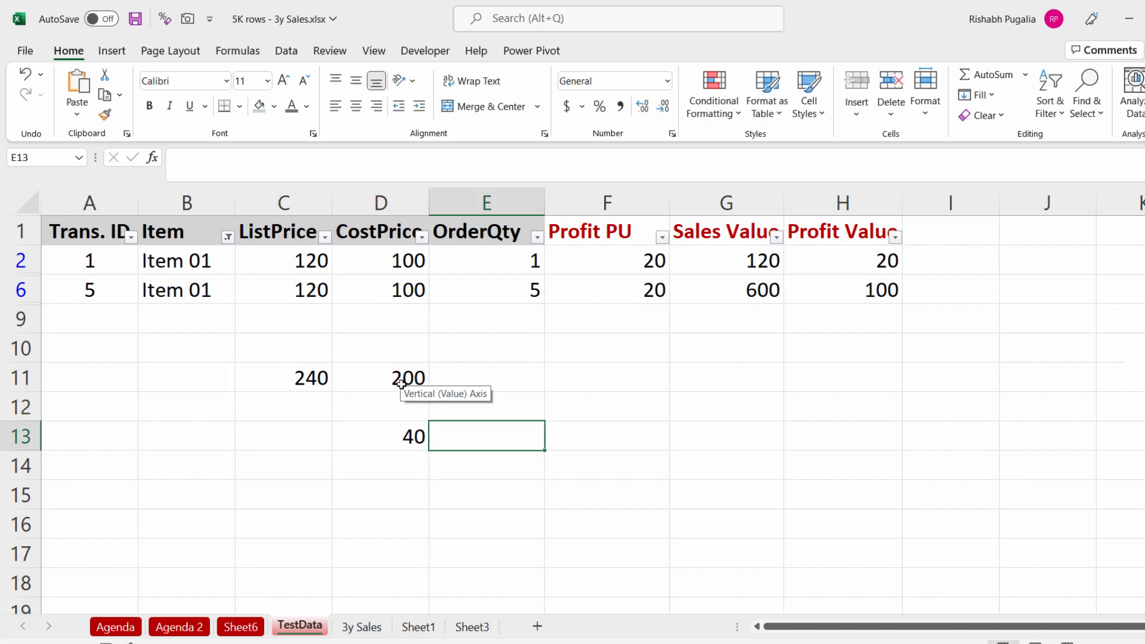
# Step: Enter the total order quantity 6 in D14 below the difference
pyautogui.click(398, 435)
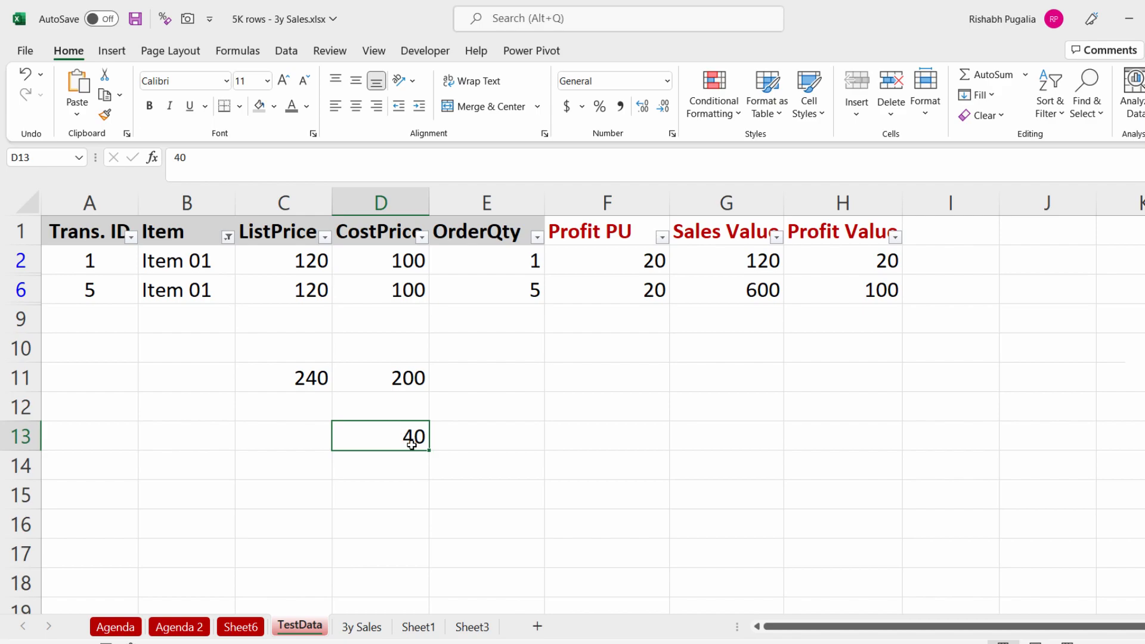
pyautogui.moveTo(513, 254); pyautogui.dragTo(505, 291)
pyautogui.click(413, 469)
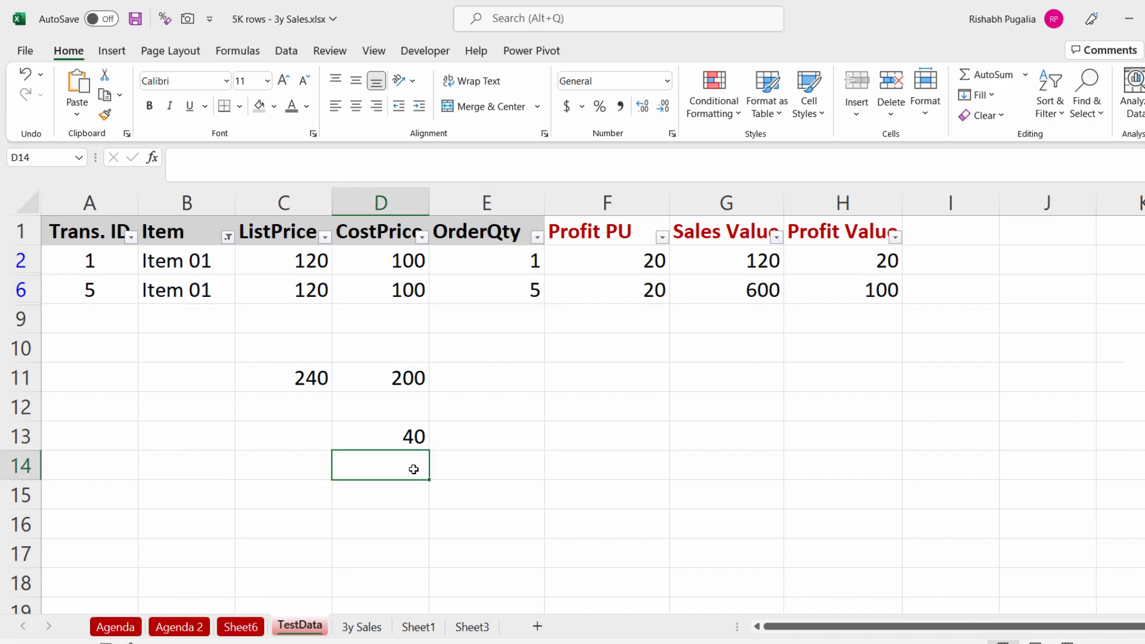
pyautogui.write('6')
pyautogui.press('Tab')
pyautogui.press('Return')
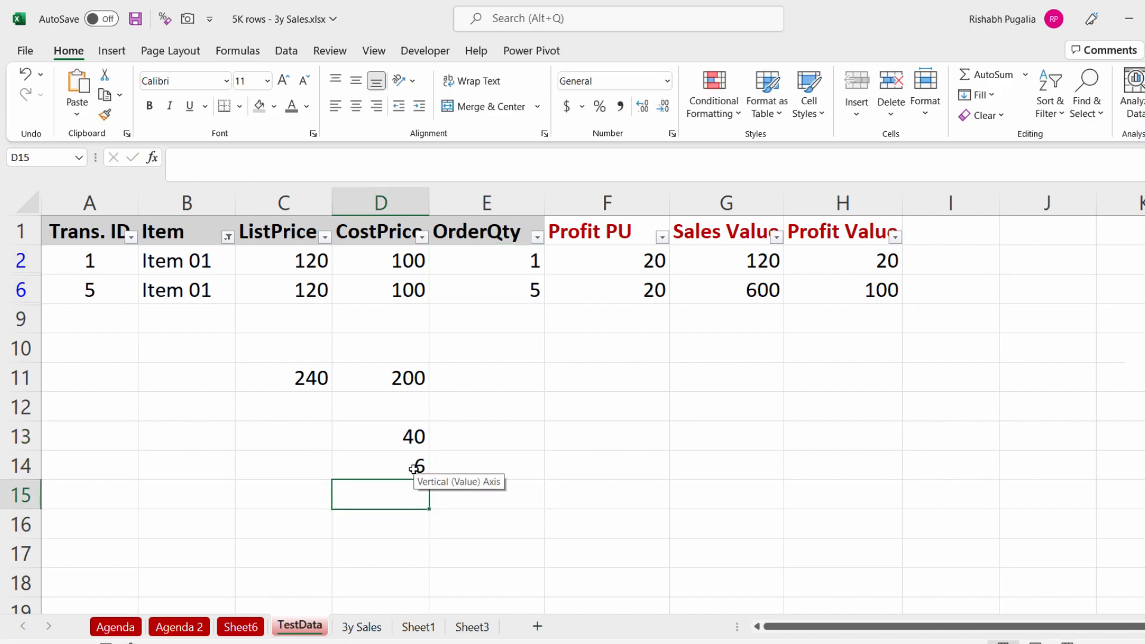
# Step: Enter 240 in D15 and make it bold
pyautogui.write('240')
pyautogui.press('Tab')
pyautogui.press('Return')
pyautogui.click(382, 493)
pyautogui.hotkey('ctrl', 'b')
# Step: Add Trans. ID to the PivotTable's Rows area above Item
pyautogui.moveTo(285, 262); pyautogui.dragTo(332, 287)
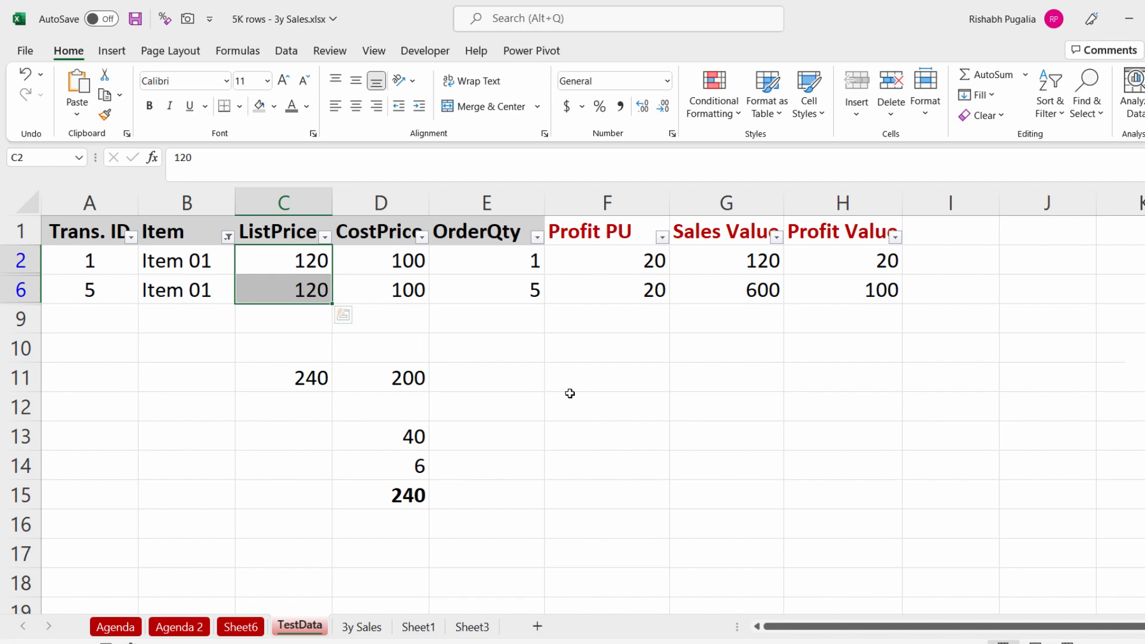
pyautogui.moveTo(843, 264); pyautogui.dragTo(839, 290)
pyautogui.click(258, 628)
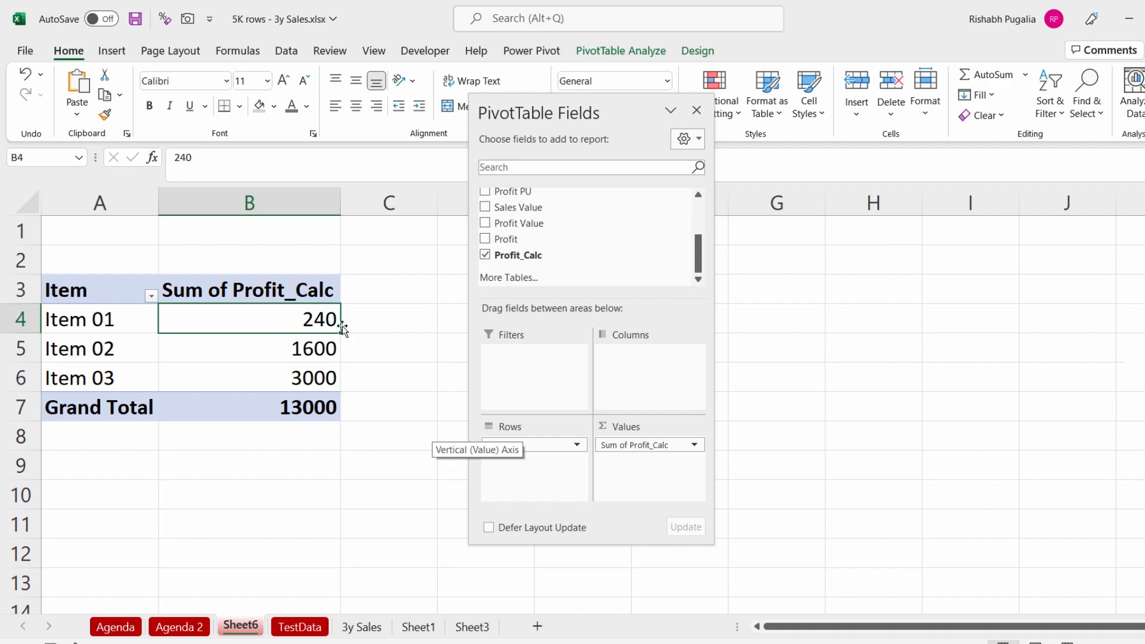
pyautogui.scroll(3, 591, 233)
pyautogui.moveTo(511, 194); pyautogui.dragTo(519, 446)
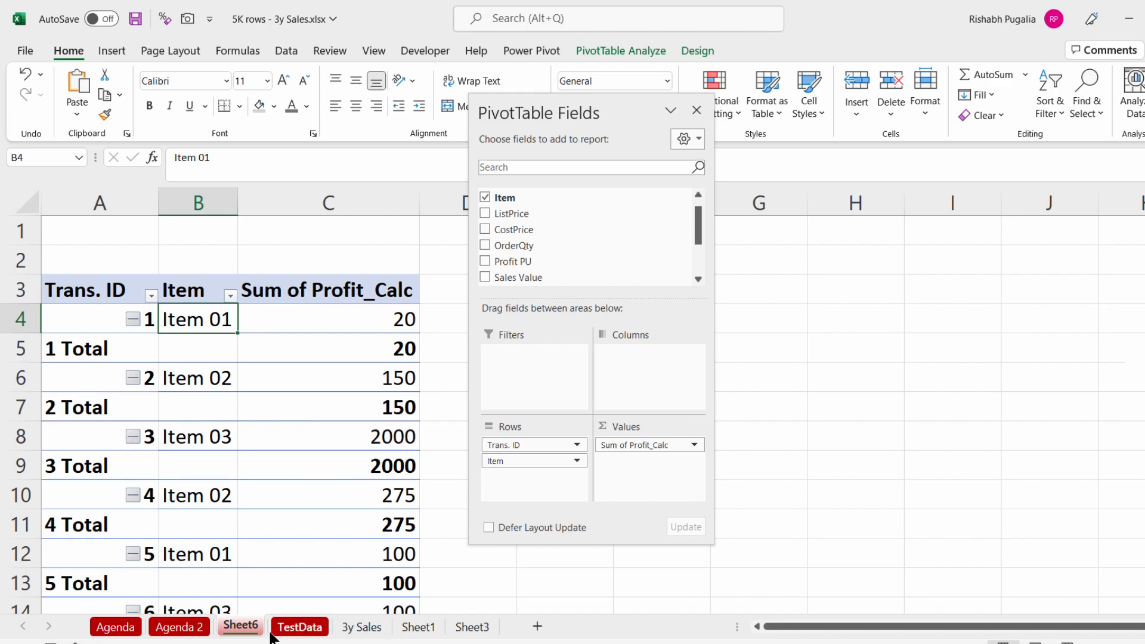
# Step: Compare transaction 5's source values with its Item 01 Profit_Calc value in the PivotTable
pyautogui.click(290, 629)
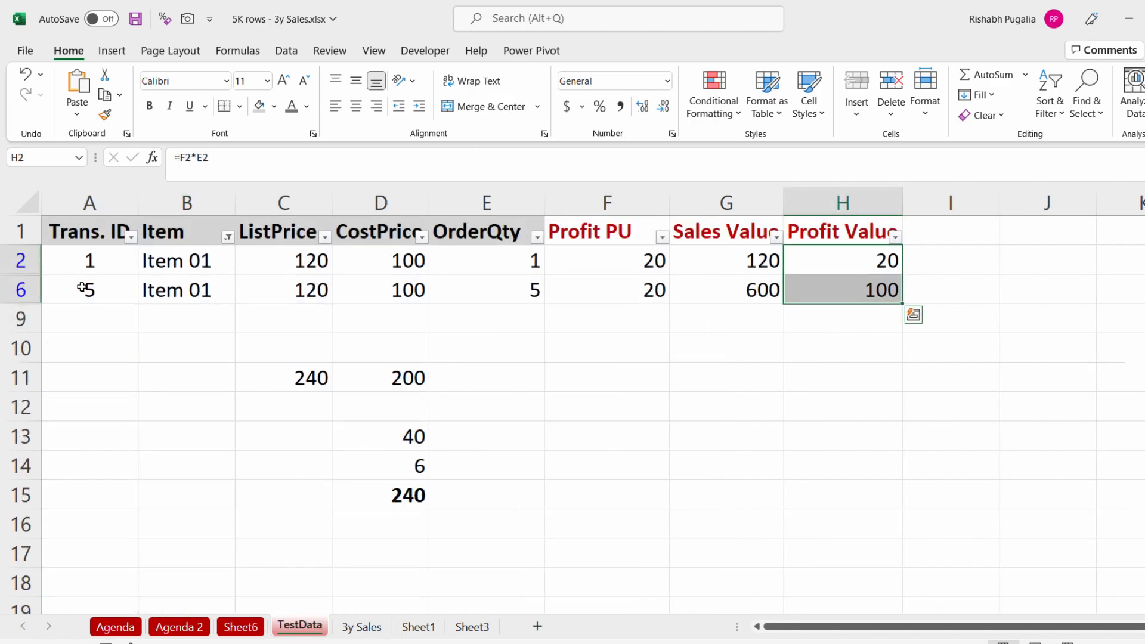
pyautogui.click(101, 287)
pyautogui.press('Right')
pyautogui.moveTo(101, 290); pyautogui.dragTo(638, 286)
pyautogui.click(882, 288)
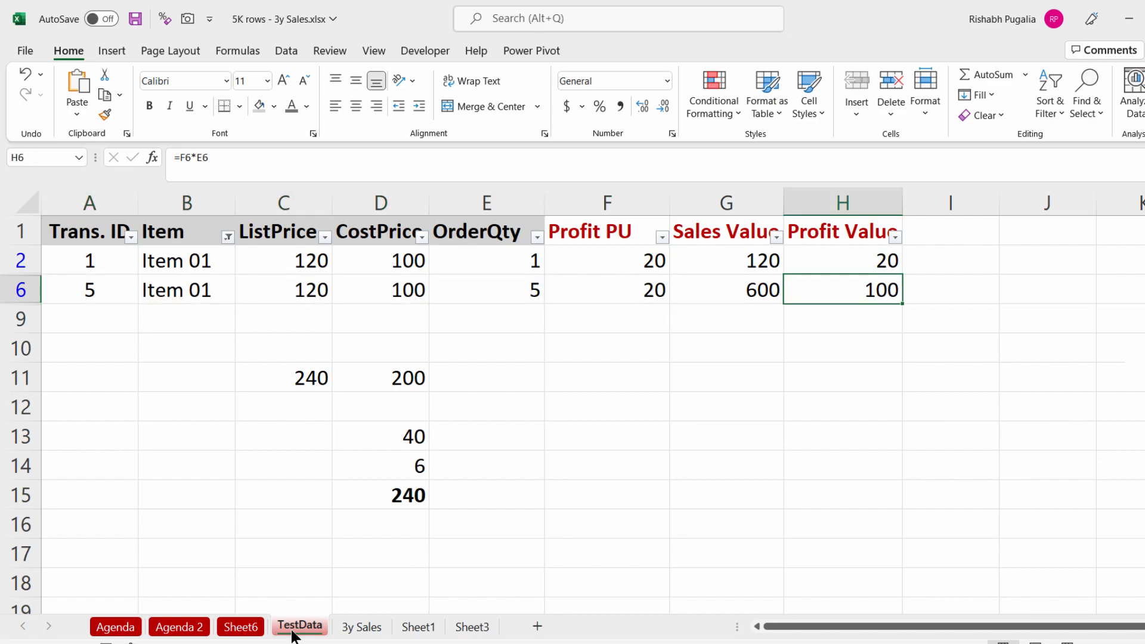
pyautogui.click(235, 627)
pyautogui.scroll(-2, 226, 555)
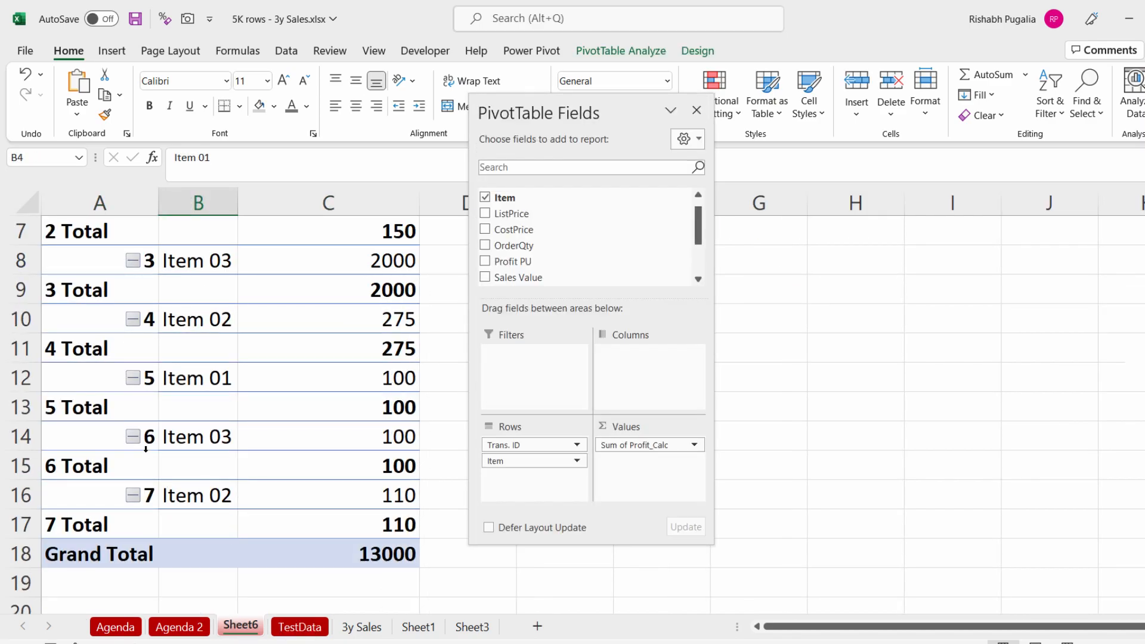
pyautogui.moveTo(185, 382); pyautogui.dragTo(269, 378)
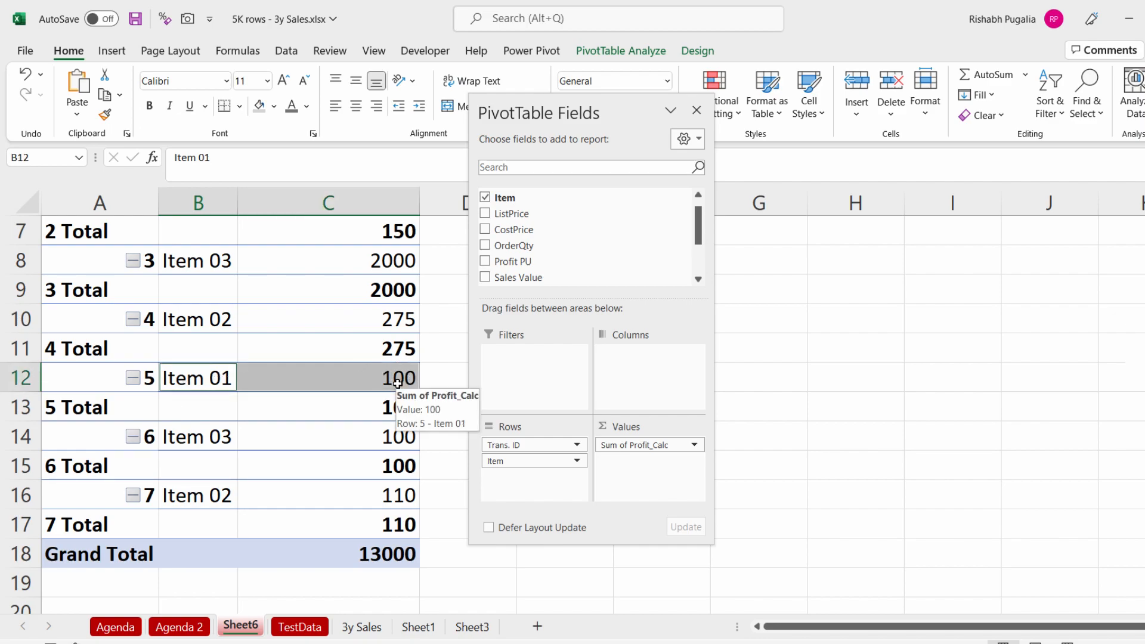
# Step: Remove Trans. ID from the PivotTable's Rows area
pyautogui.scroll(2, 399, 383)
pyautogui.moveTo(524, 443); pyautogui.dragTo(543, 241)
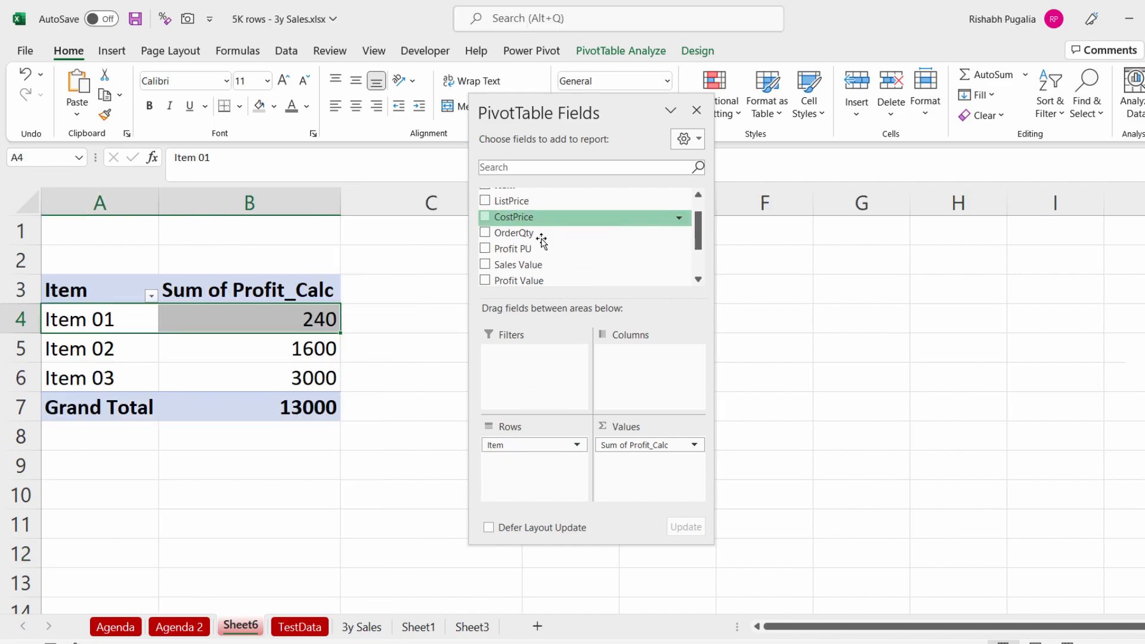
pyautogui.click(285, 327)
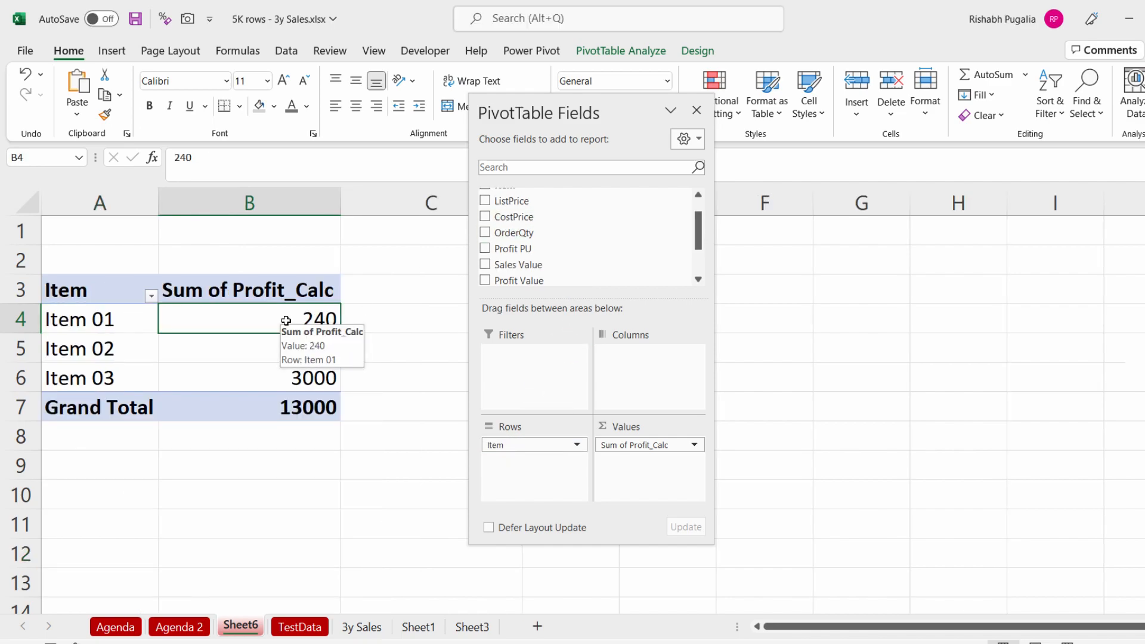
# Step: Clear the scratch calculations in C11:D15 on the TestData sheet
pyautogui.click(299, 627)
pyautogui.moveTo(282, 373); pyautogui.dragTo(397, 488)
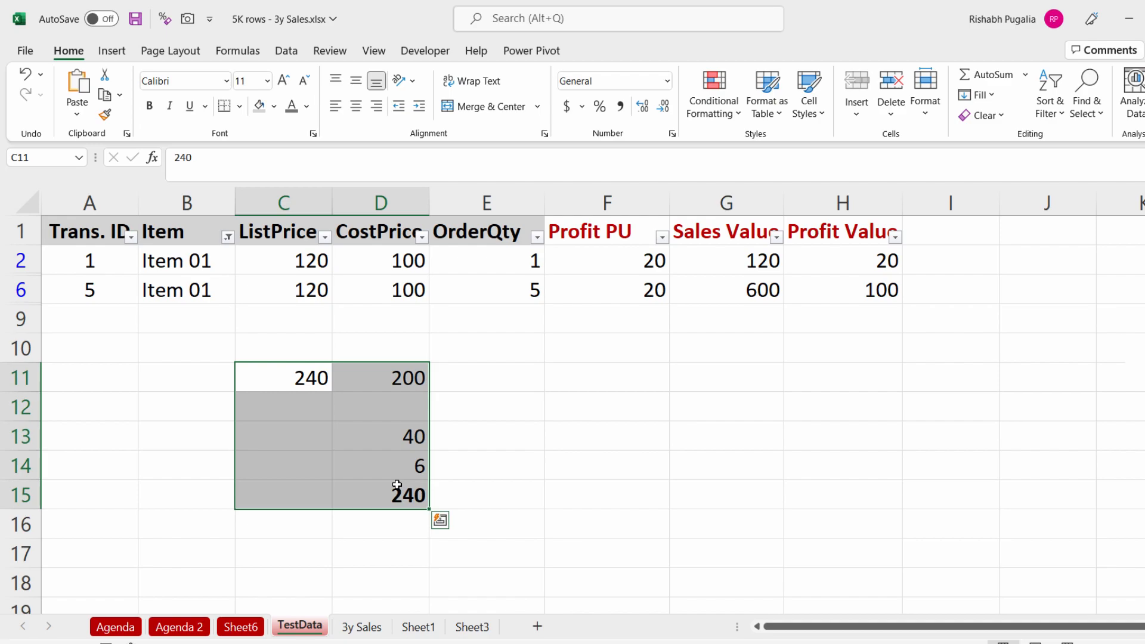
pyautogui.press('Delete')
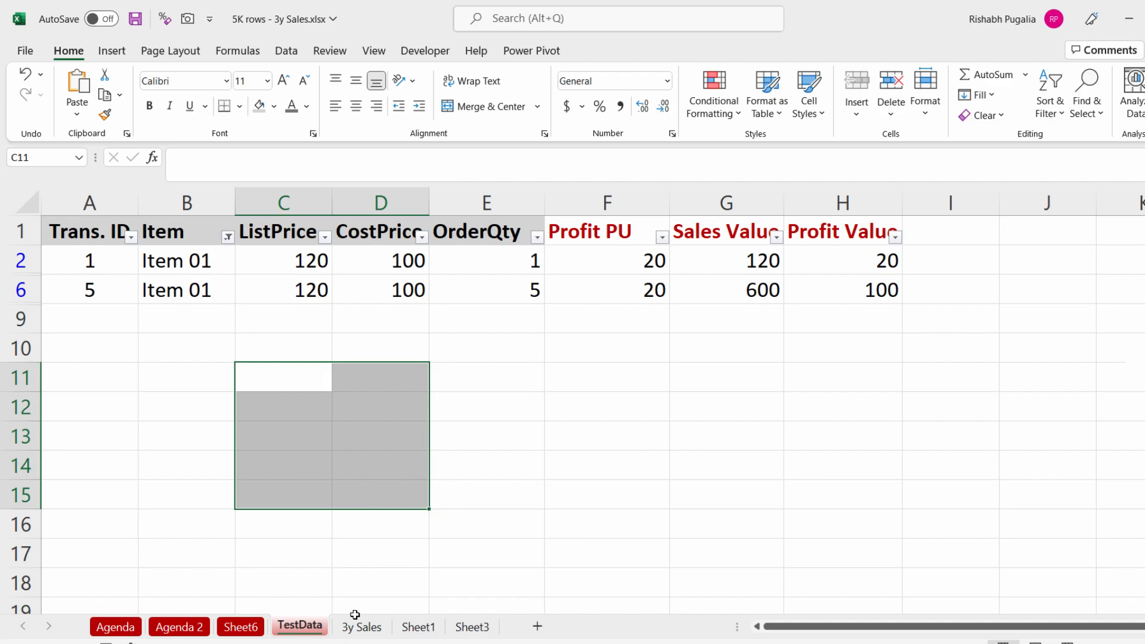
pyautogui.click(241, 627)
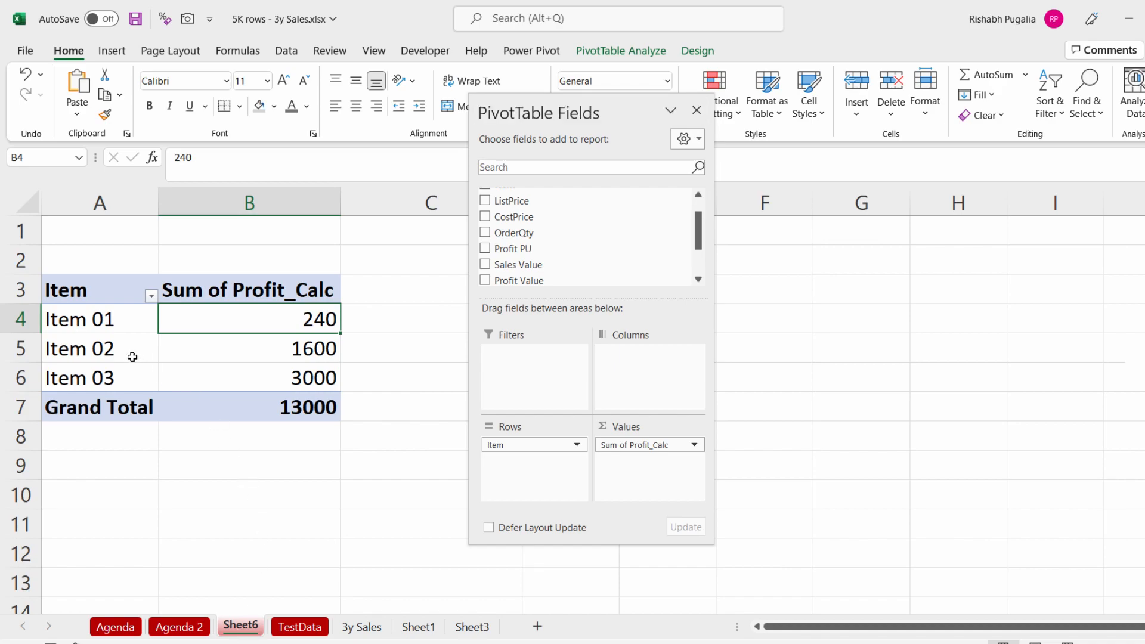
pyautogui.moveTo(128, 354); pyautogui.dragTo(257, 351)
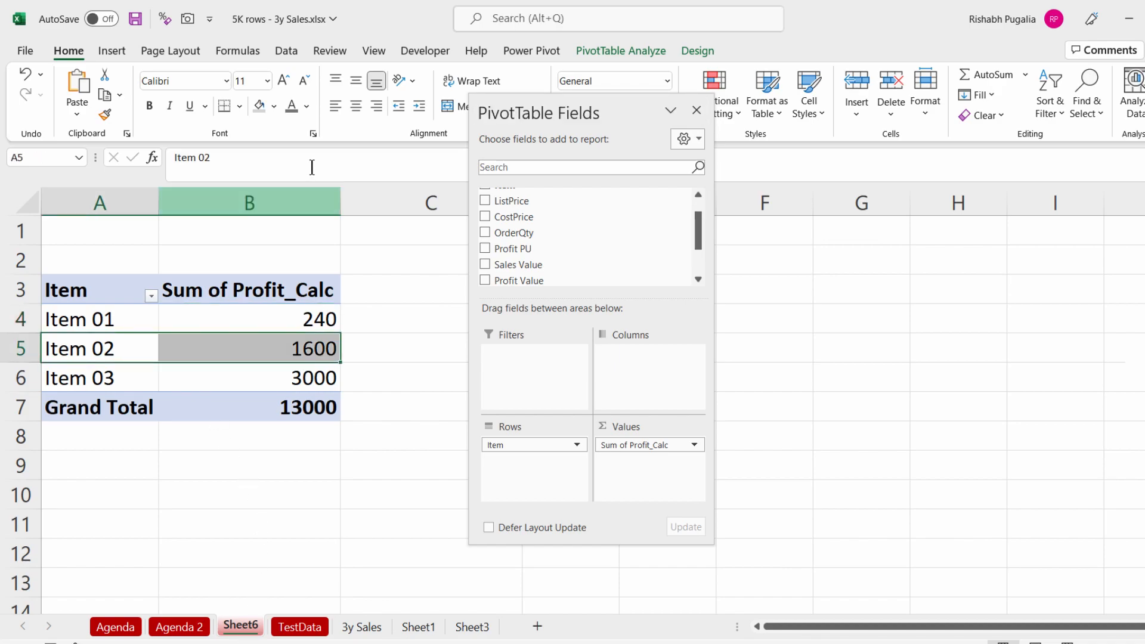
pyautogui.click(274, 106)
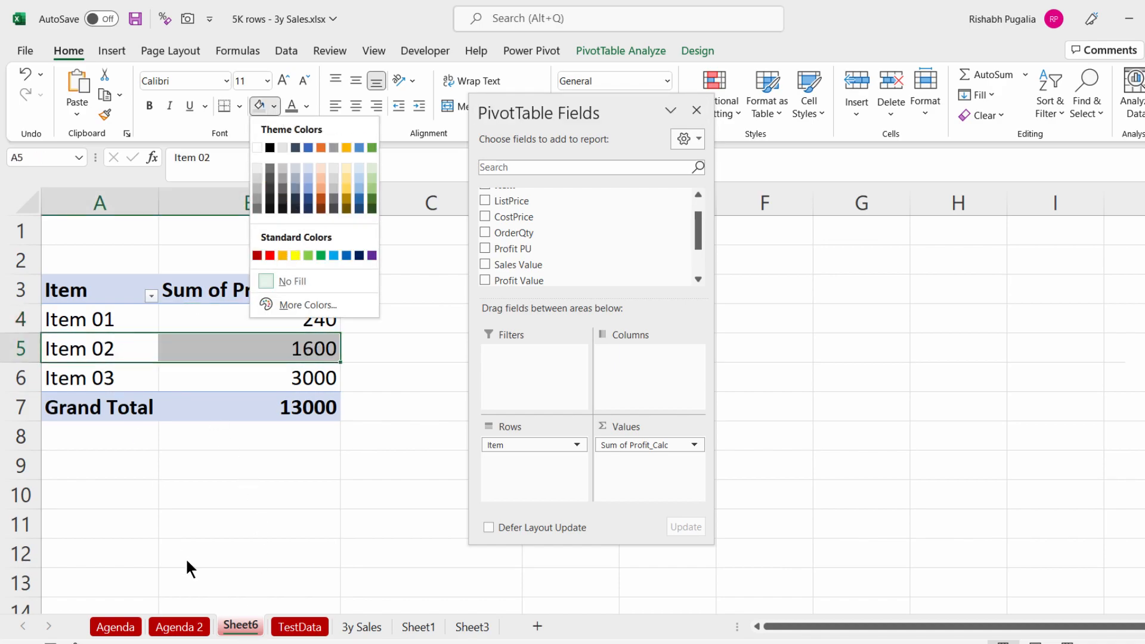
pyautogui.press('Escape')
# Step: Filter the TestData table's Item column to show only Item 02
pyautogui.click(300, 626)
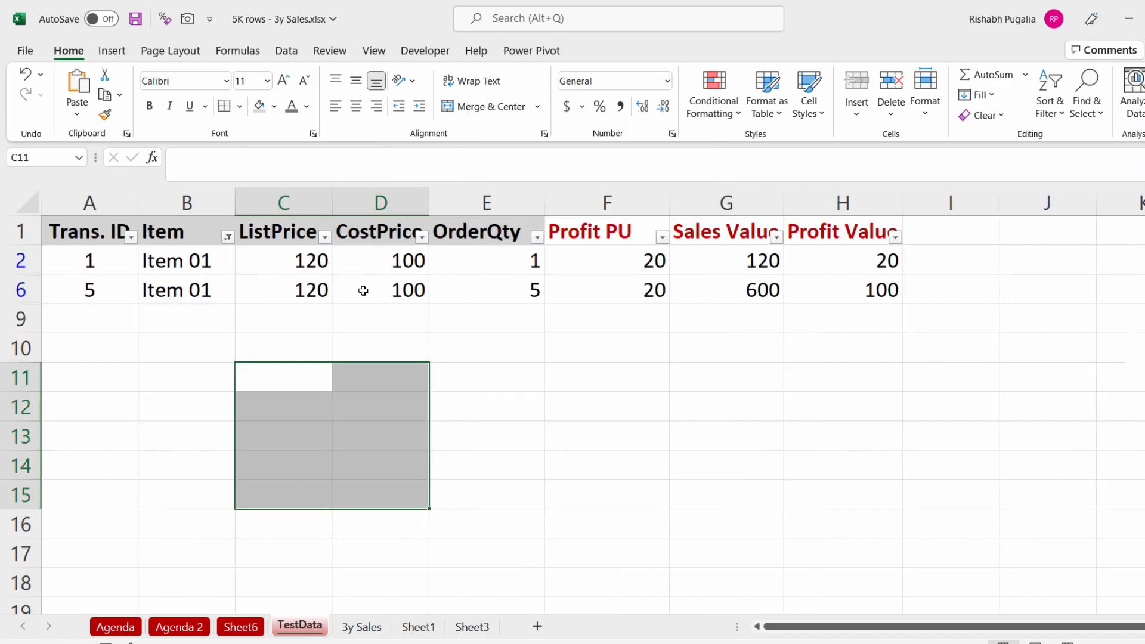
pyautogui.click(228, 237)
pyautogui.click(64, 439)
pyautogui.click(63, 452)
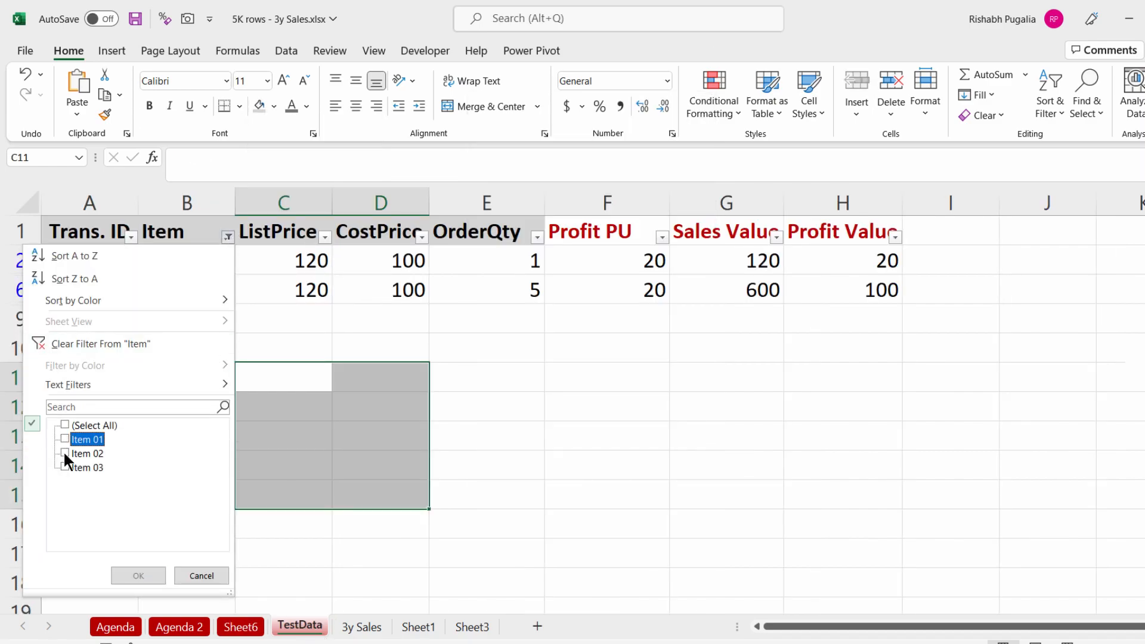
pyautogui.click(142, 577)
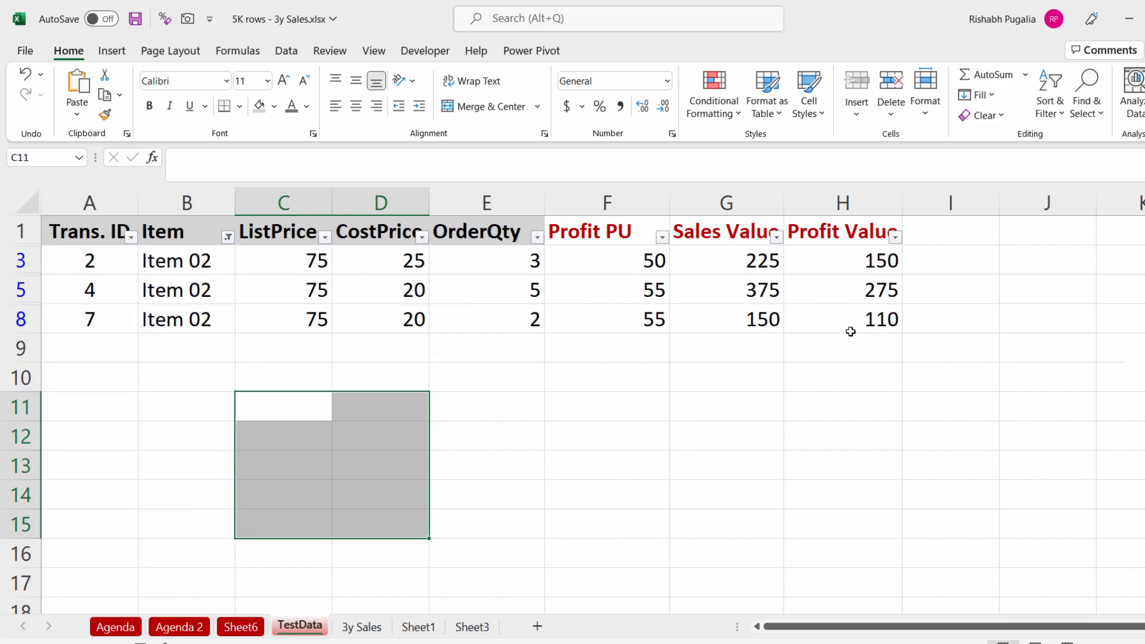
# Step: Total the visible ListPrice values in C12 with =SUBTOTAL(9,C3:C8)
pyautogui.moveTo(306, 261); pyautogui.dragTo(306, 320)
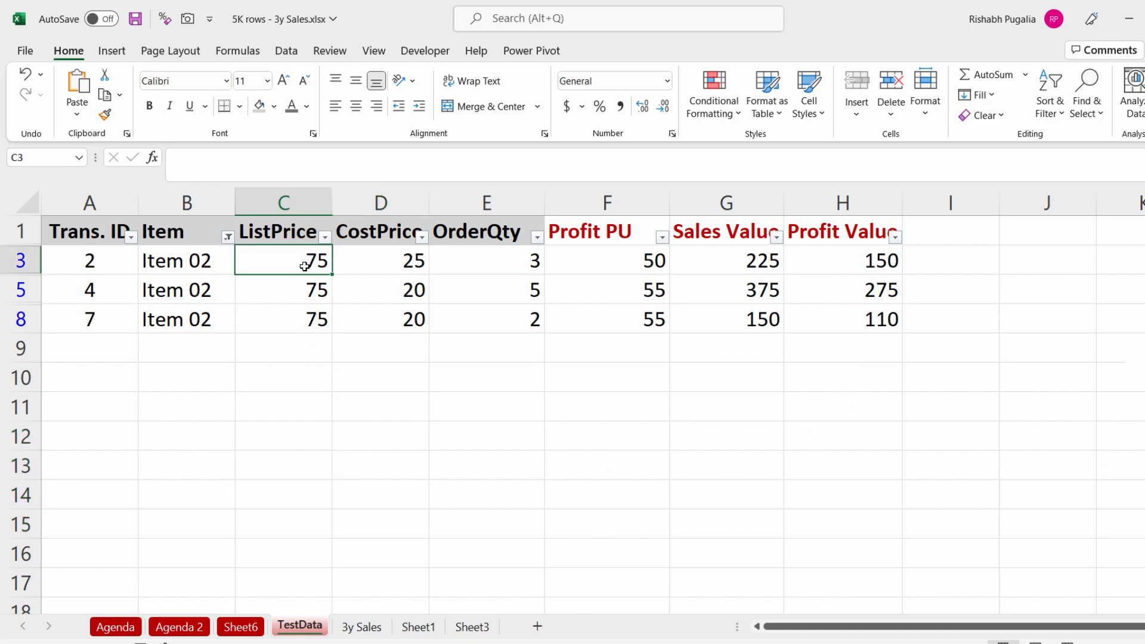
pyautogui.click(301, 429)
pyautogui.doubleClick(301, 429)
pyautogui.write('=subto')
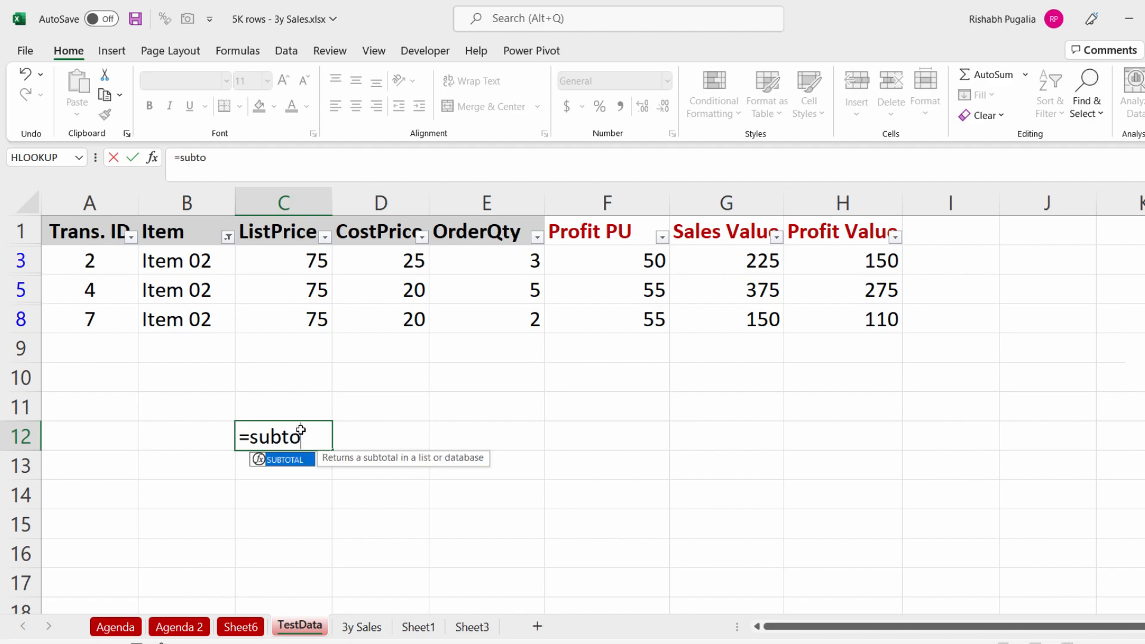
pyautogui.press('Tab')
pyautogui.write('9,')
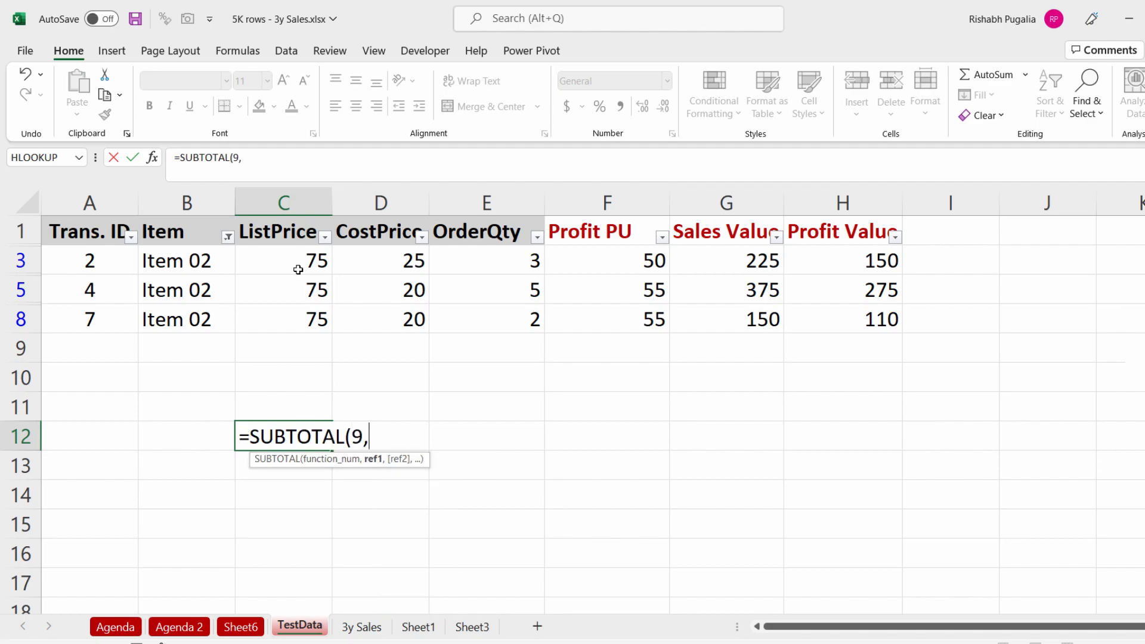
pyautogui.moveTo(299, 263); pyautogui.dragTo(295, 320)
pyautogui.press('Return')
pyautogui.press('Up')
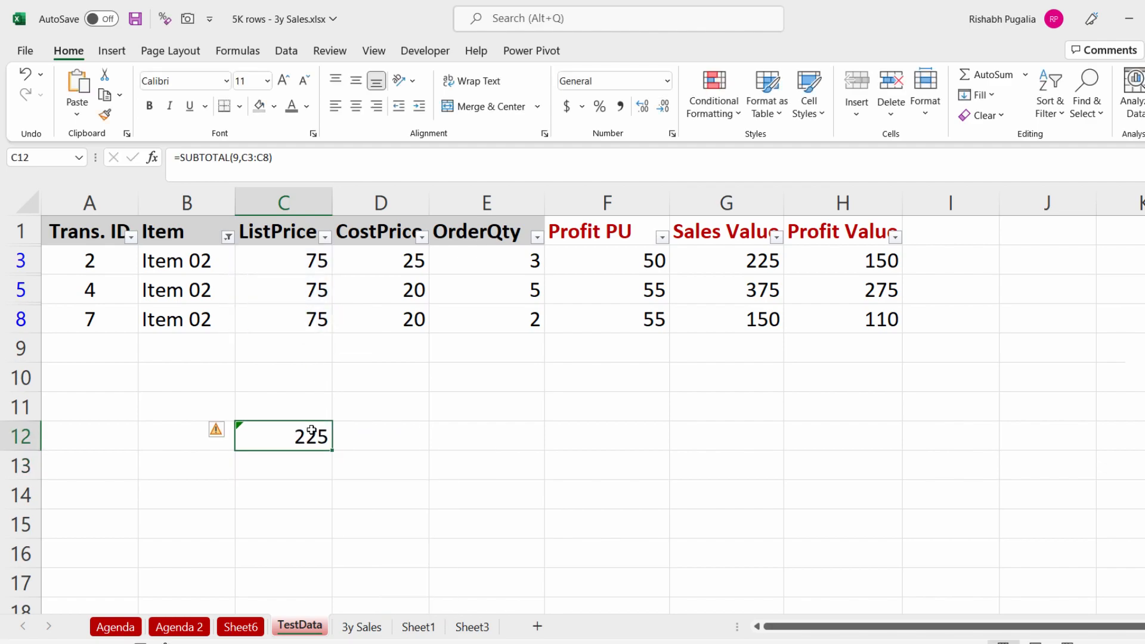
# Step: Copy the SUBTOTAL formula from C12 to D12 to total the visible CostPrice values
pyautogui.hotkey('ctrl', 'c')
pyautogui.click(391, 439)
pyautogui.hotkey('ctrl', 'v')
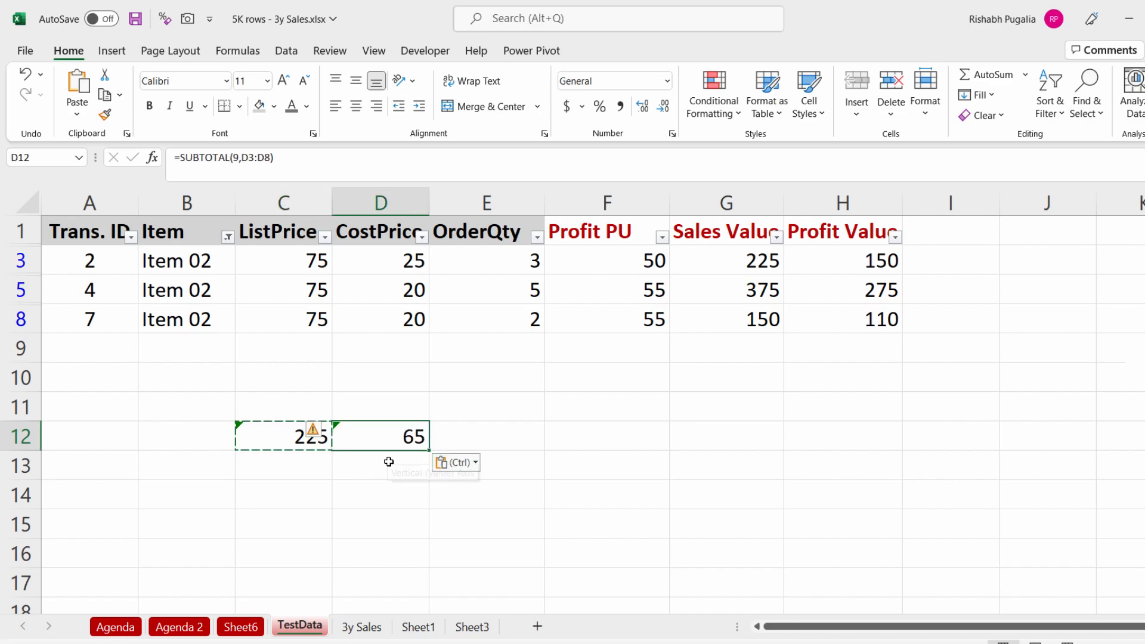
pyautogui.press('Escape')
# Step: Enter =C12-D12 in D14 to subtract the CostPrice total from the ListPrice total
pyautogui.click(374, 483)
pyautogui.write('=')
pyautogui.press('Left')
pyautogui.press('Up')
pyautogui.press('Up')
pyautogui.write('-')
pyautogui.press('Up')
pyautogui.press('Up')
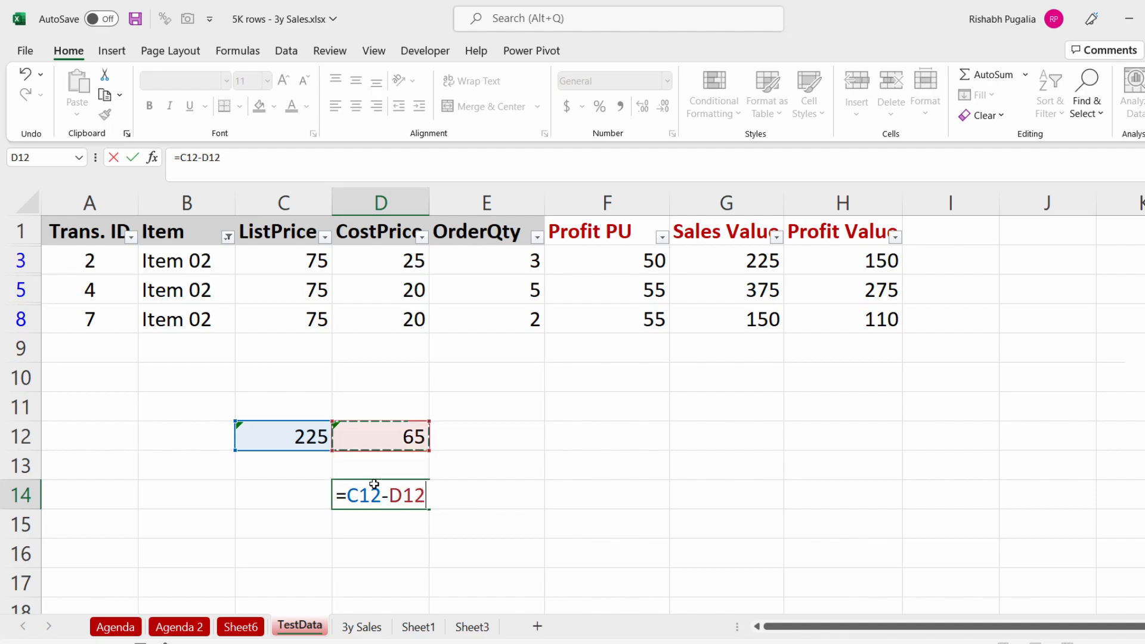
pyautogui.press('Return')
pyautogui.click(384, 486)
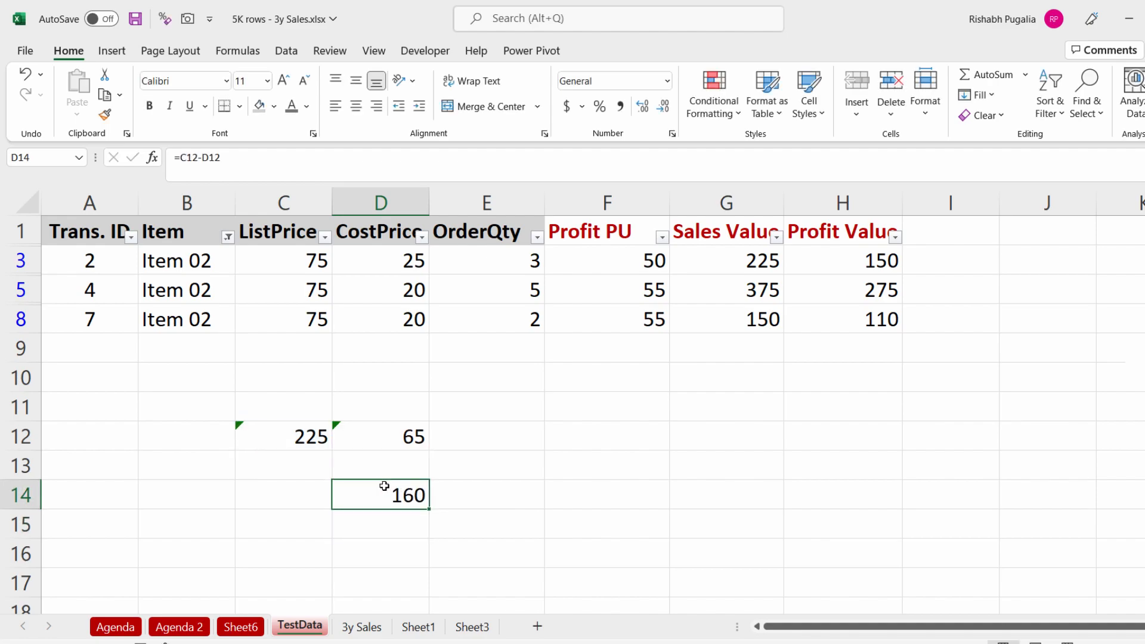
# Step: Enter the OrderQty total 10 in E14 and the product 1600 in E15
pyautogui.moveTo(524, 274); pyautogui.dragTo(517, 318)
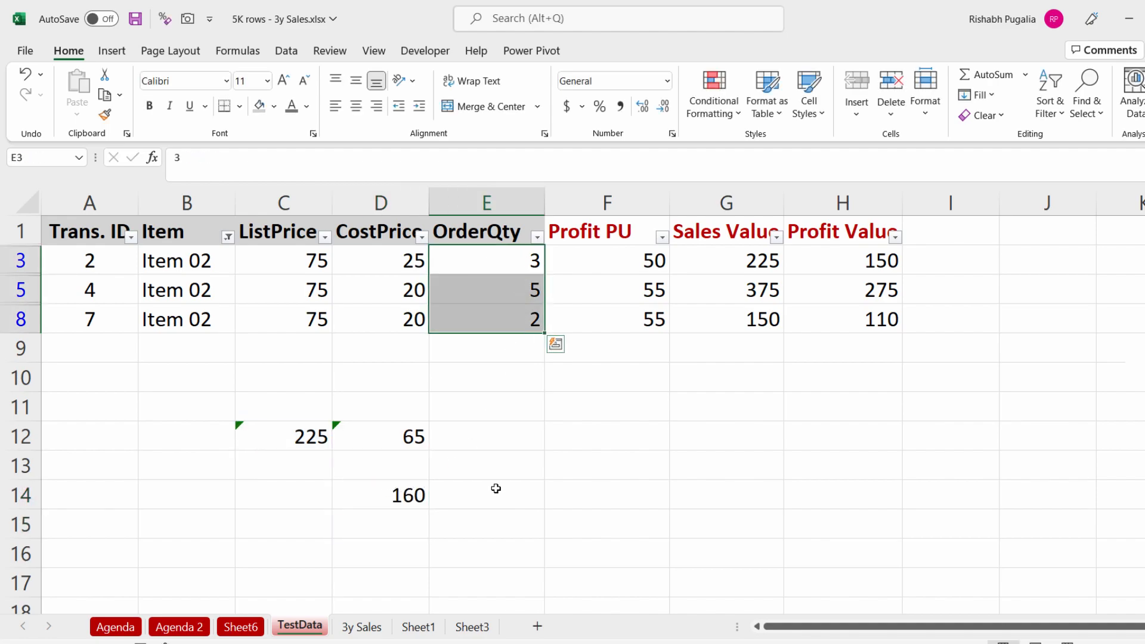
pyautogui.click(468, 497)
pyautogui.write('10')
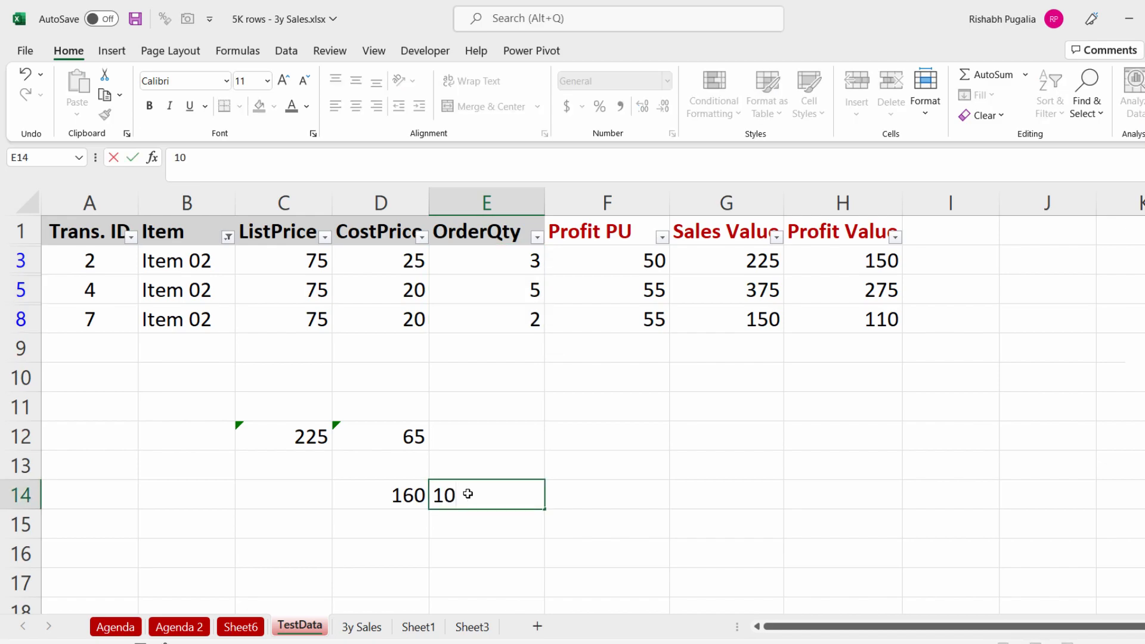
pyautogui.press('Tab')
pyautogui.press('Return')
pyautogui.write('1600')
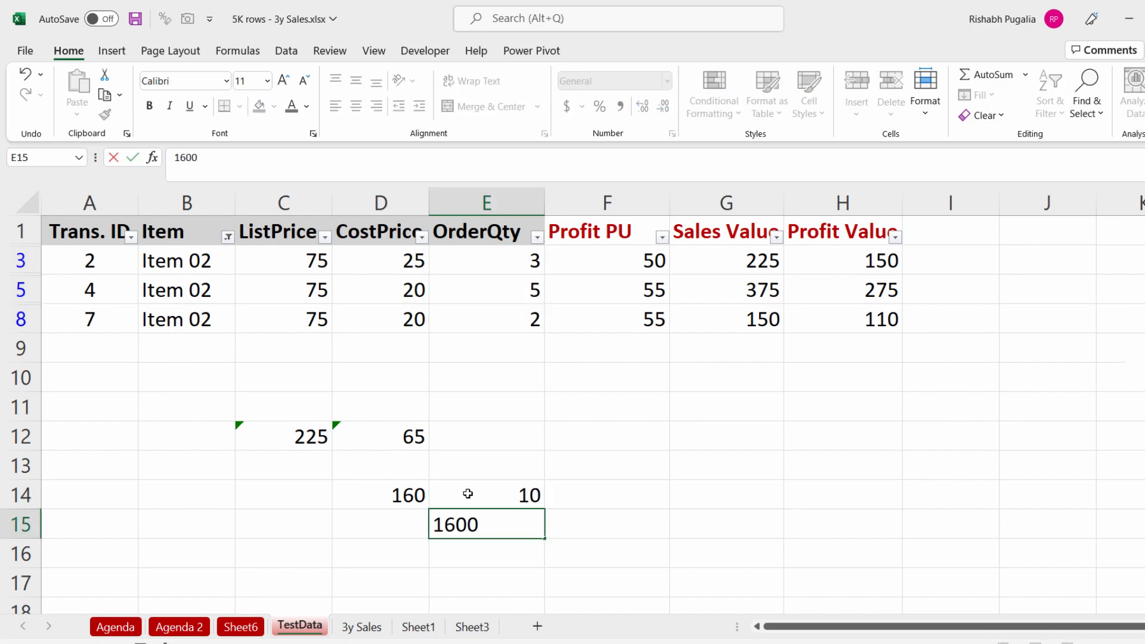
pyautogui.press('Tab')
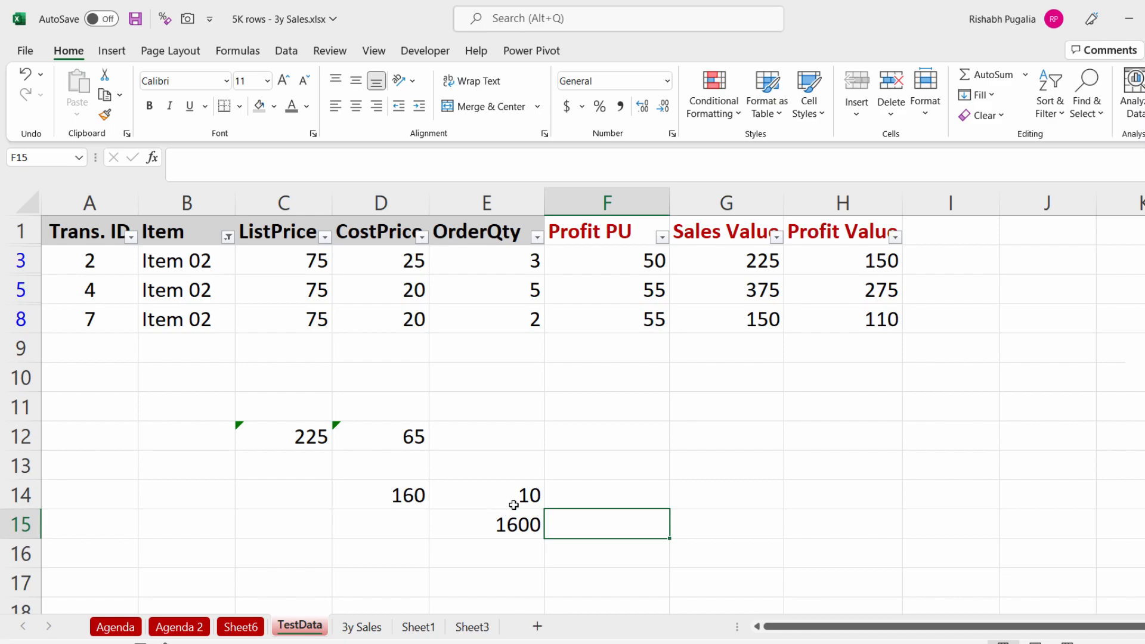
# Step: Examine the Item 02 source rows and the Profit Value formulas in column H
pyautogui.moveTo(302, 263); pyautogui.dragTo(882, 263)
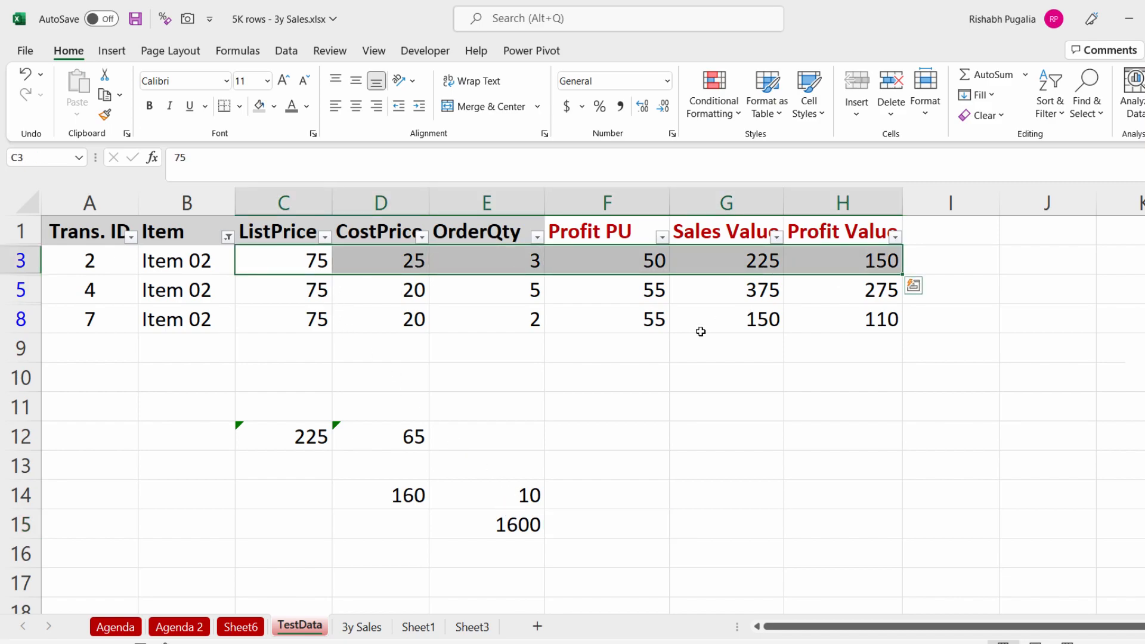
pyautogui.click(850, 263)
pyautogui.click(297, 260)
pyautogui.click(412, 259)
pyautogui.click(322, 257)
pyautogui.moveTo(324, 256); pyautogui.dragTo(401, 251)
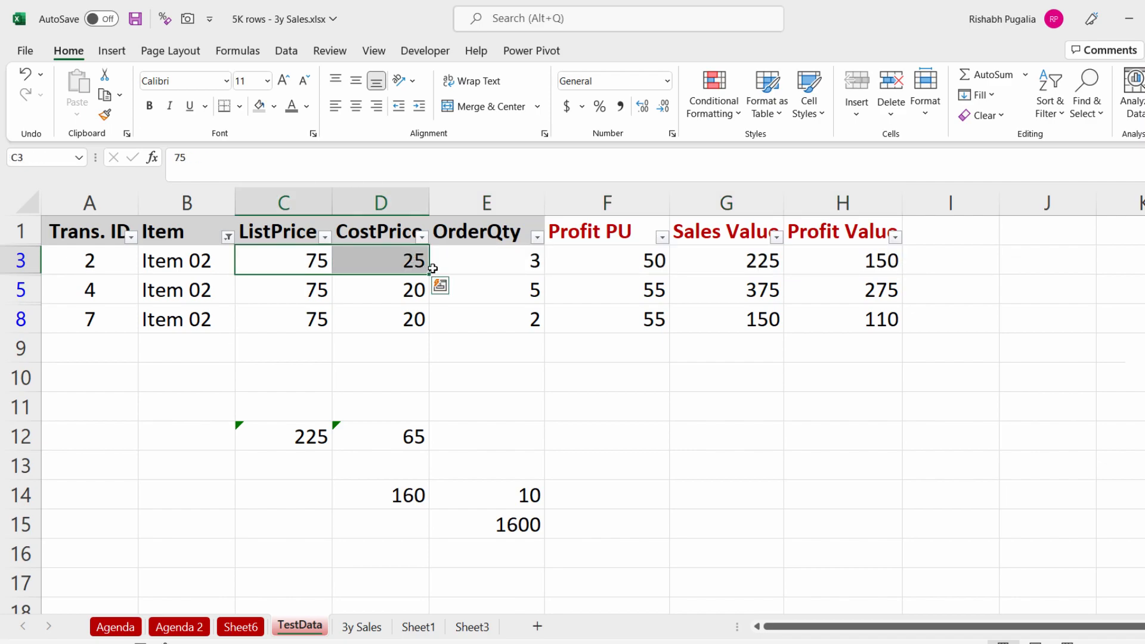
pyautogui.click(500, 263)
pyautogui.click(866, 258)
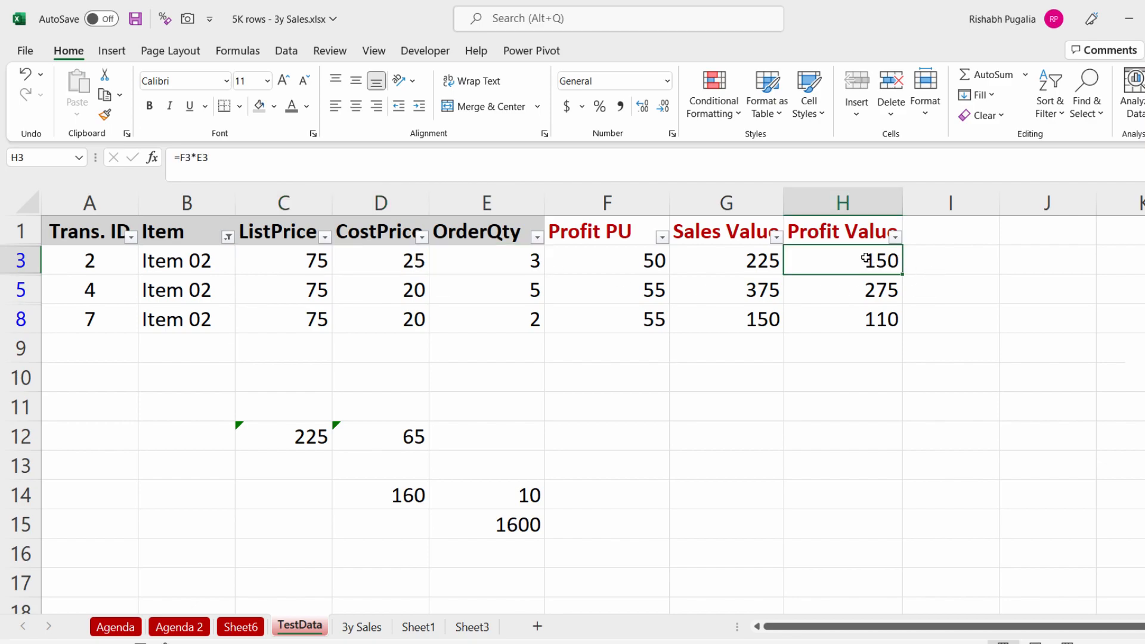
pyautogui.moveTo(865, 259); pyautogui.dragTo(864, 314)
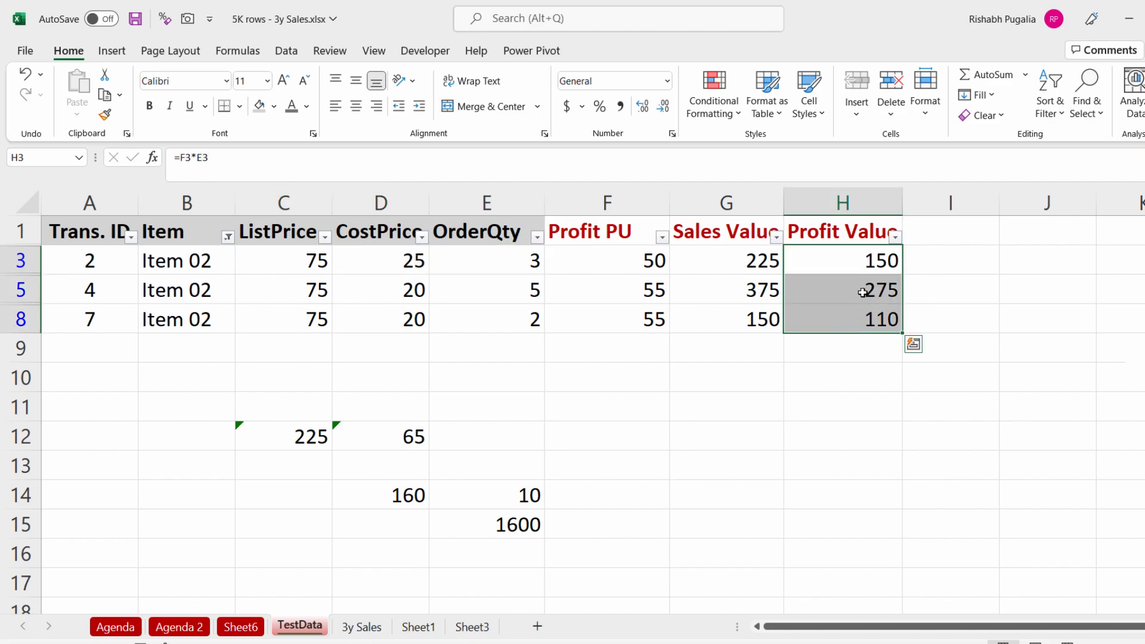
pyautogui.moveTo(868, 260); pyautogui.dragTo(868, 319)
pyautogui.click(505, 525)
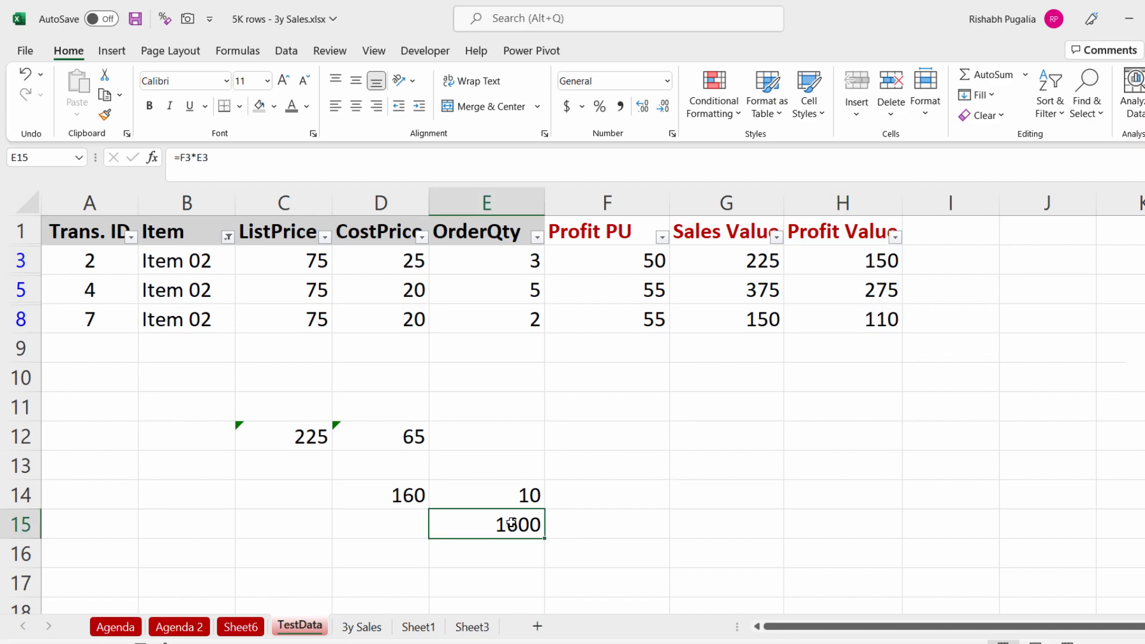
# Step: Compare the PivotTable's Item 02 Profit_Calc value with the scratch calculations on the TestData sheet
pyautogui.click(254, 634)
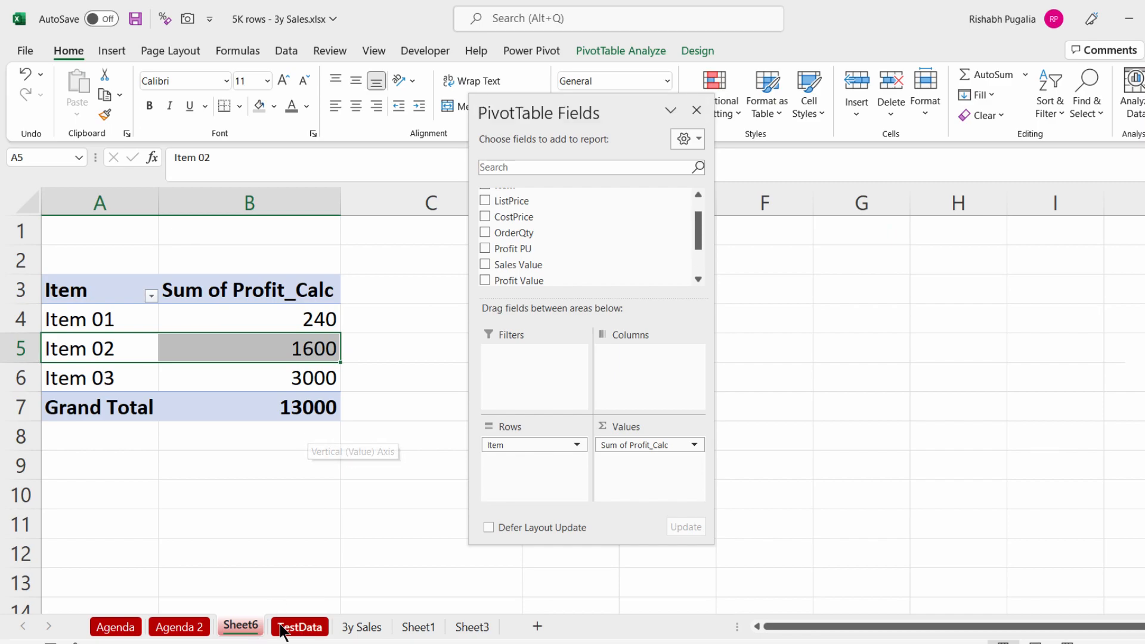
pyautogui.click(300, 627)
pyautogui.moveTo(291, 256); pyautogui.dragTo(781, 247)
pyautogui.moveTo(306, 260); pyautogui.dragTo(298, 330)
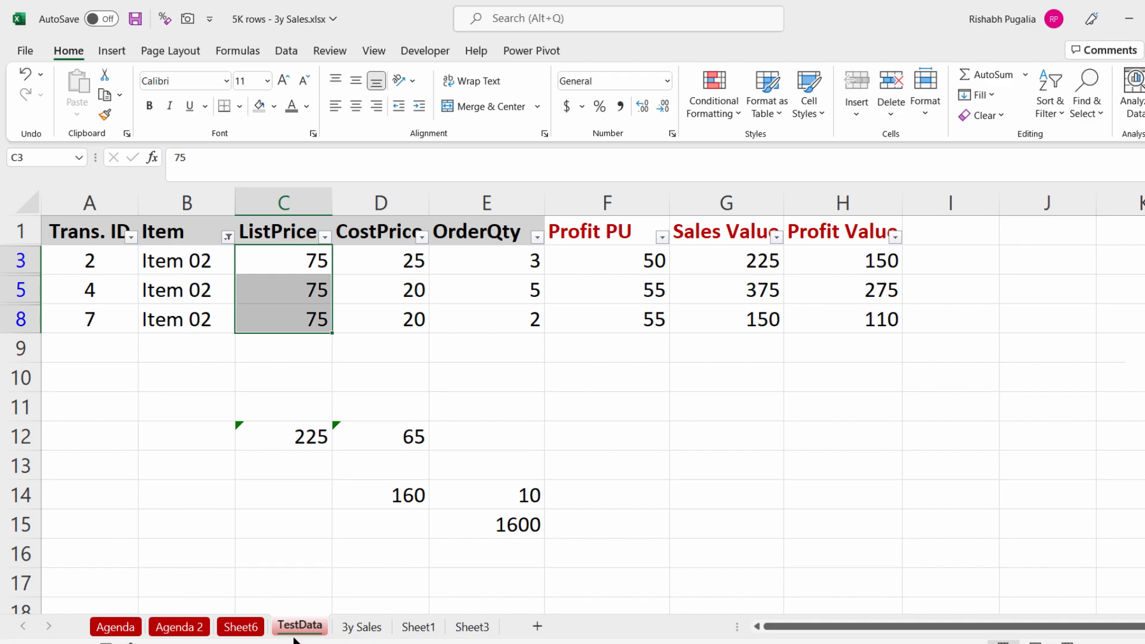
pyautogui.click(204, 632)
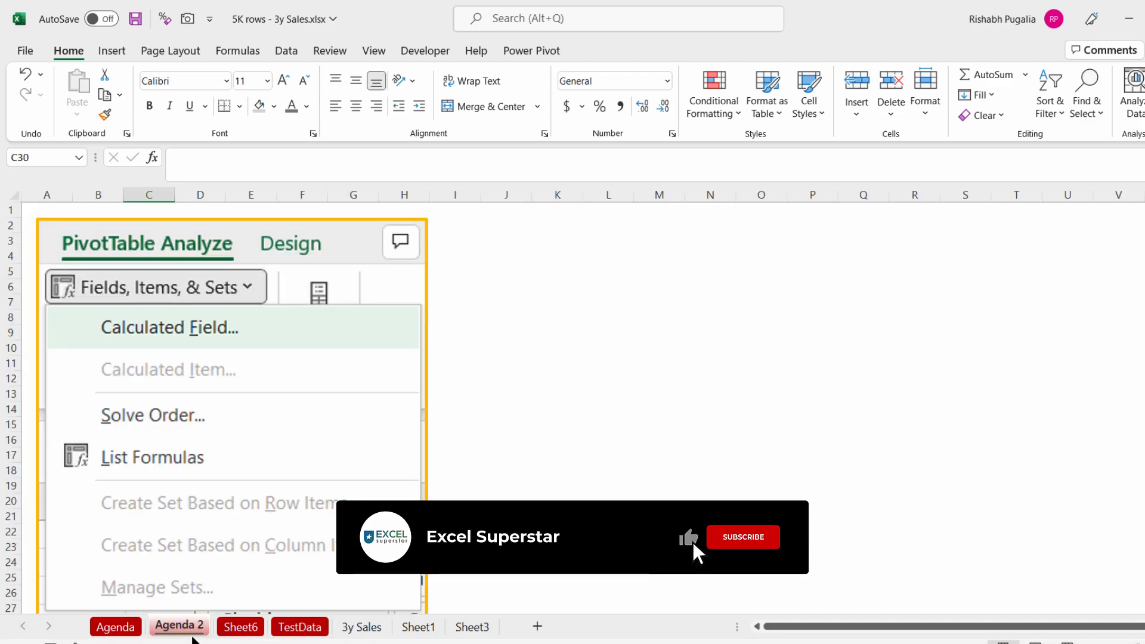